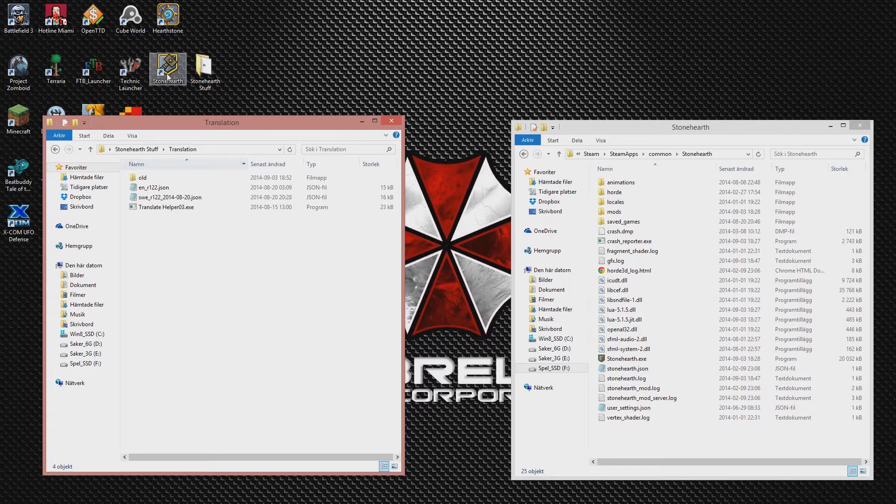
# Launch Stonehearth to check the release number on its title screen, and exit the game.
pyautogui.click(168, 78)
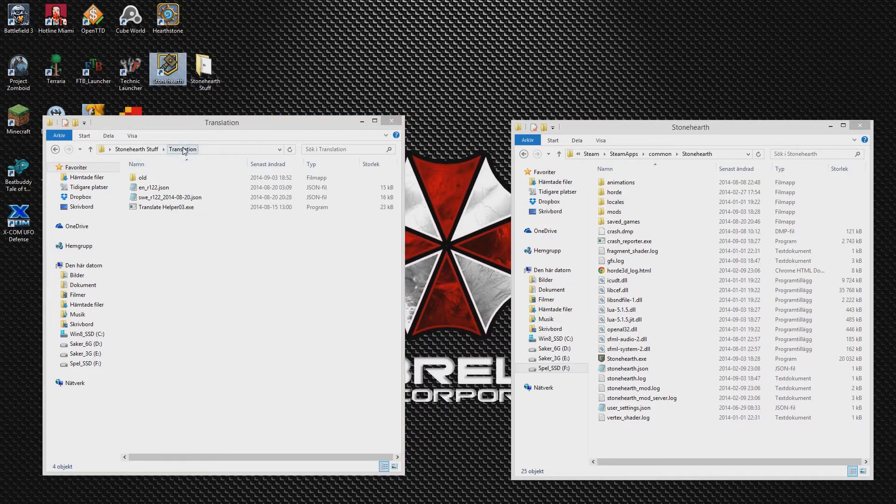
pyautogui.click(193, 242)
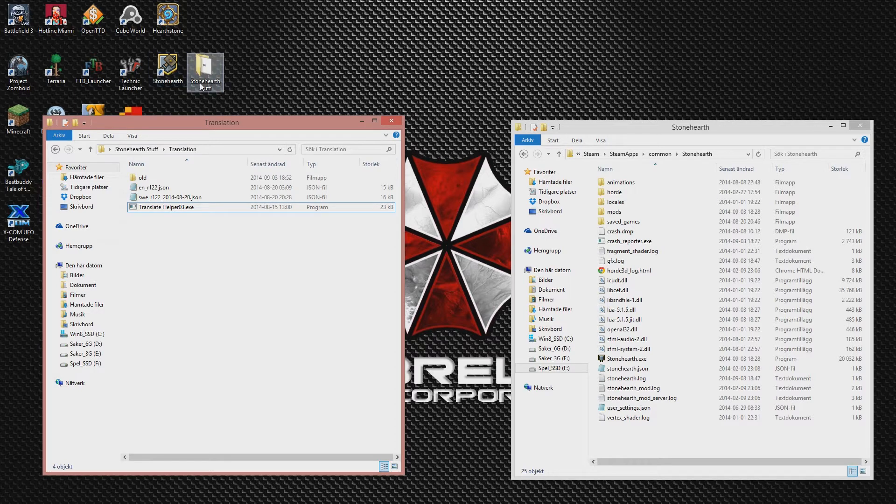
pyautogui.doubleClick(171, 70)
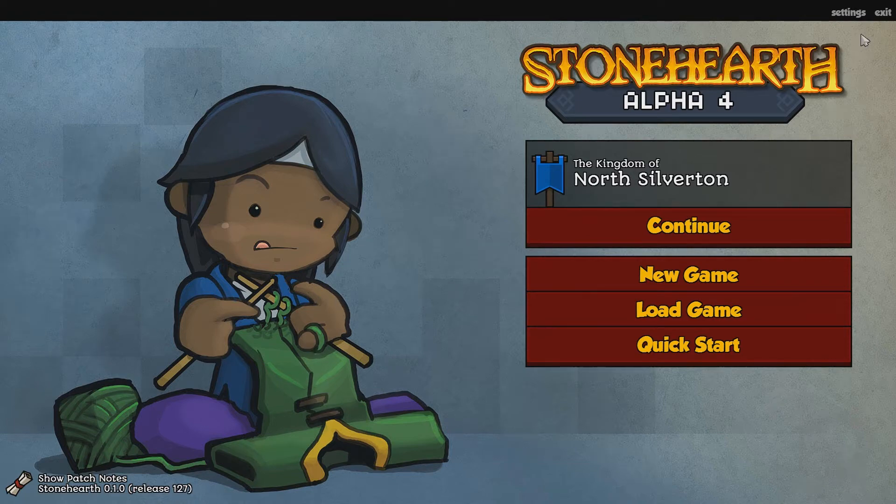
pyautogui.click(884, 13)
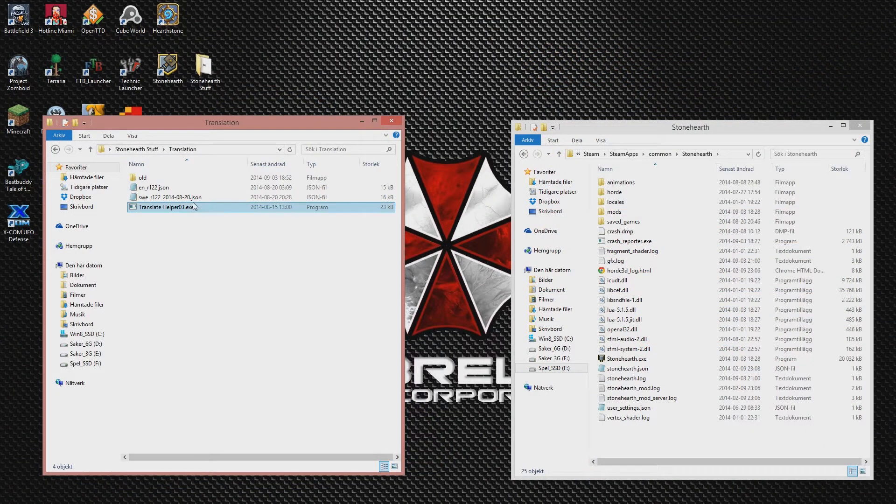
# Start Translate Helper03.exe and move its window clear of the Translation folder's file list.
pyautogui.click(156, 207)
pyautogui.doubleClick(155, 208)
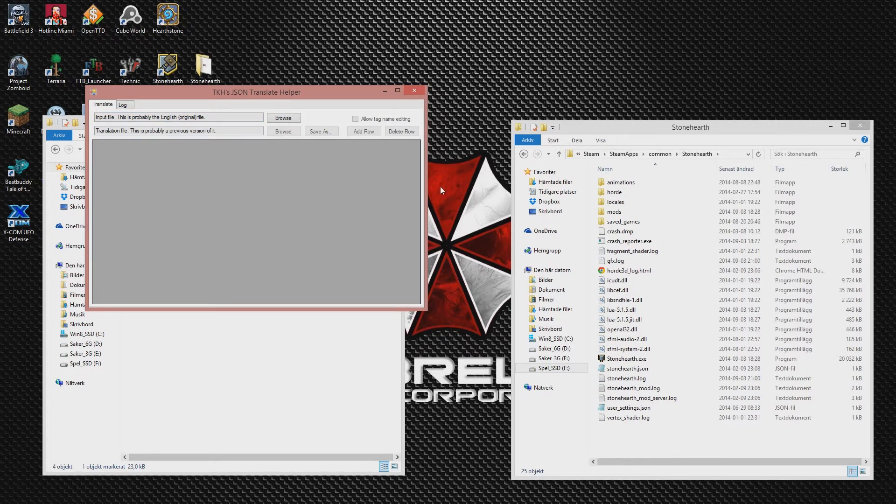
pyautogui.moveTo(323, 93); pyautogui.dragTo(350, 14)
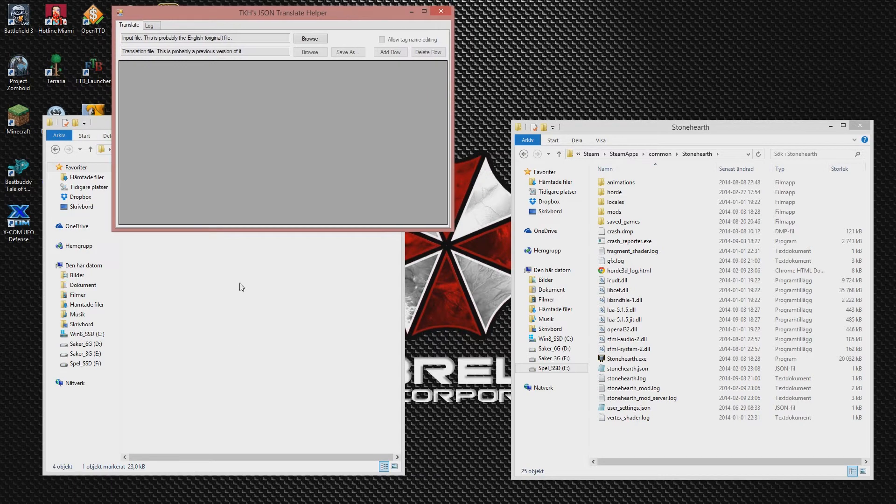
pyautogui.click(235, 345)
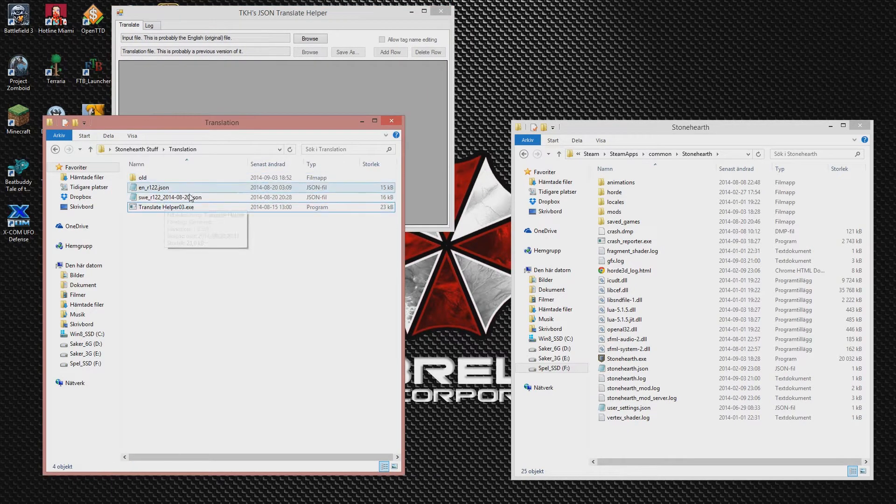
pyautogui.click(148, 189)
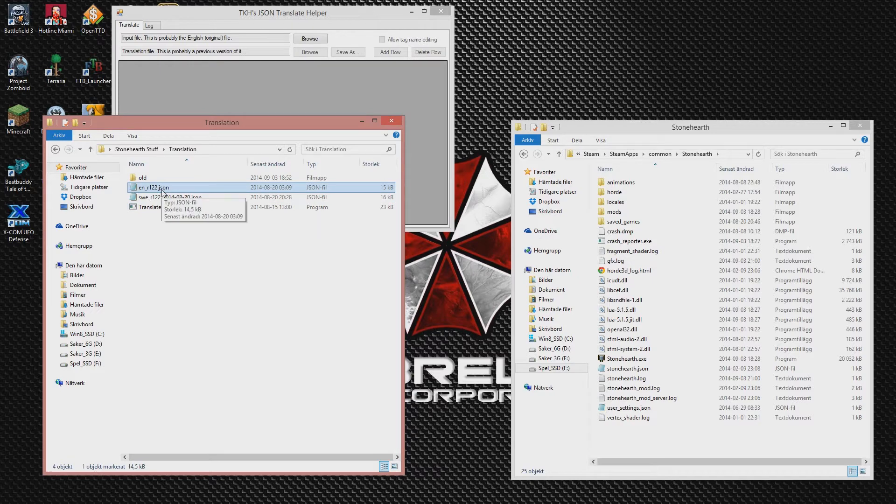
pyautogui.click(159, 198)
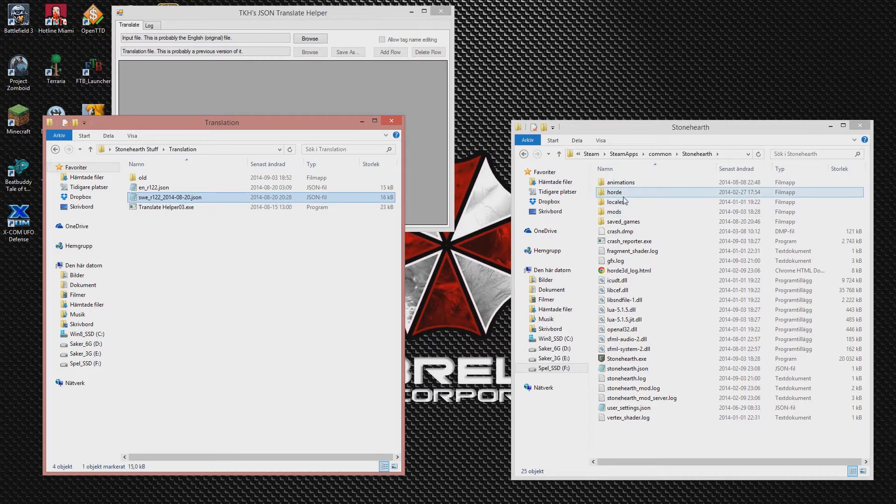
# Open the stonehearth.smod archive in the game's mods folder and browse to stonehearth\locales.
pyautogui.click(624, 212)
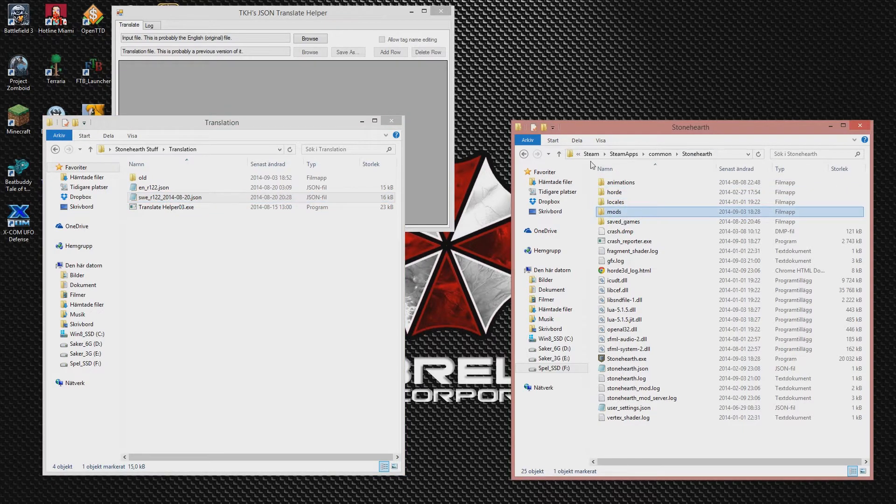
pyautogui.doubleClick(615, 213)
pyautogui.doubleClick(622, 194)
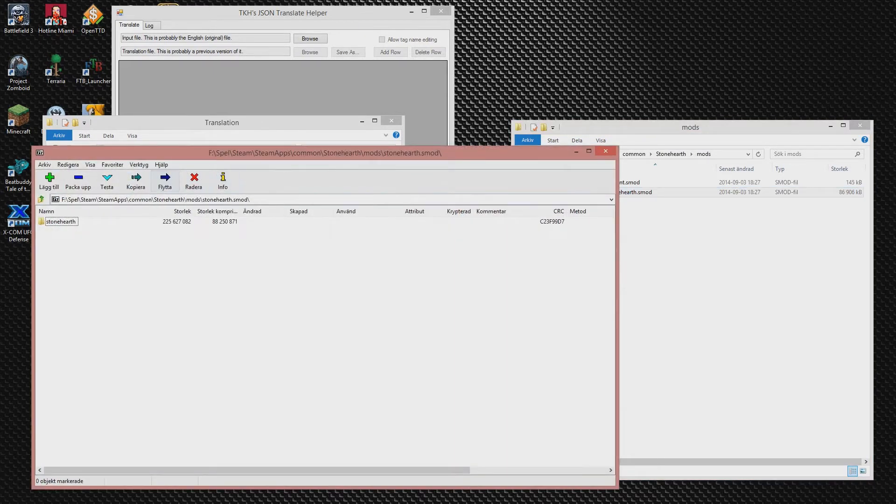
pyautogui.doubleClick(60, 221)
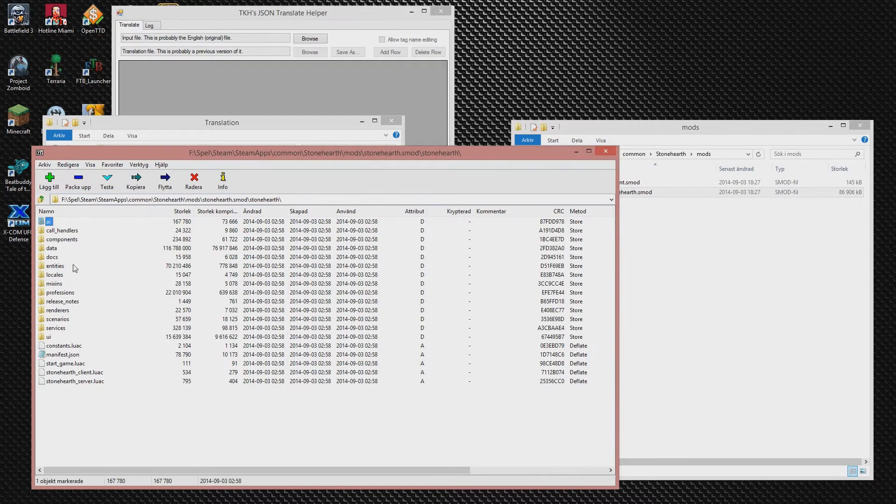
pyautogui.doubleClick(54, 275)
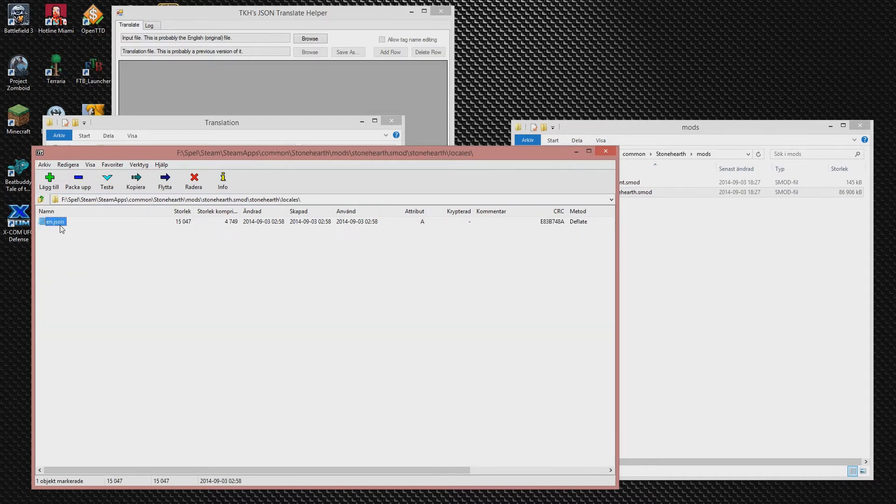
# Copy en.json from the archive into the Translation folder and close the archive.
pyautogui.moveTo(271, 152); pyautogui.dragTo(567, 117)
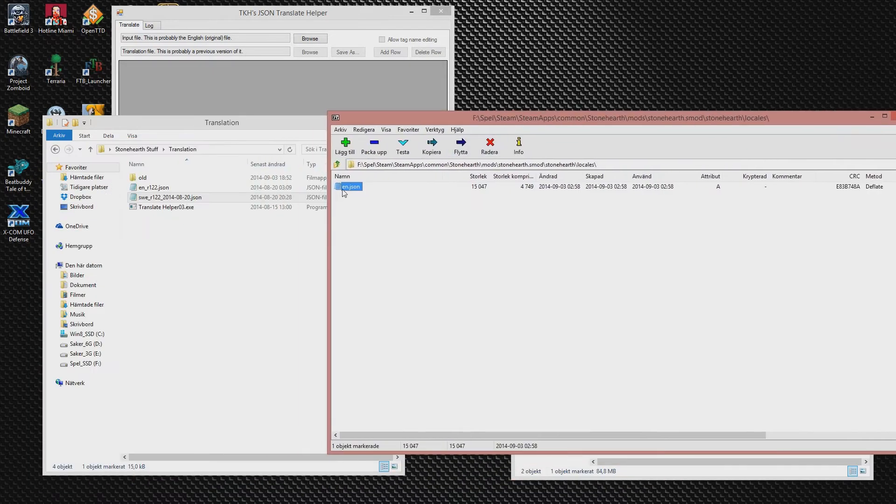
pyautogui.moveTo(344, 193); pyautogui.dragTo(188, 269)
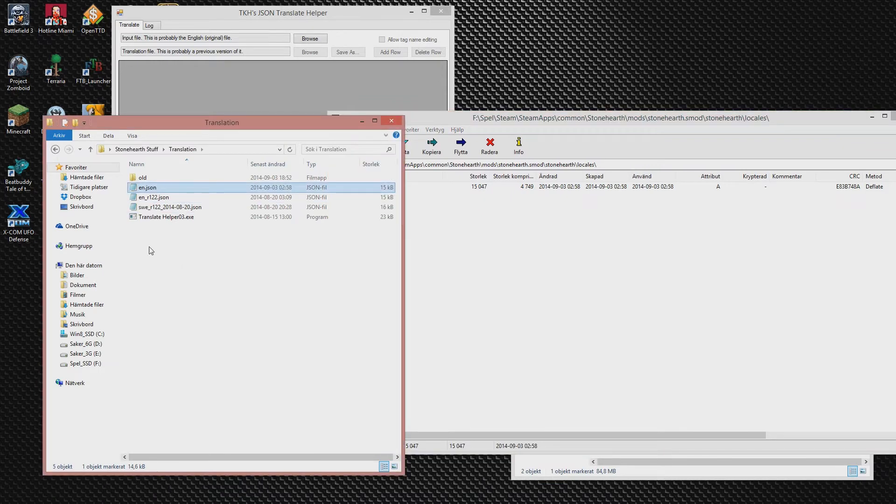
pyautogui.click(792, 122)
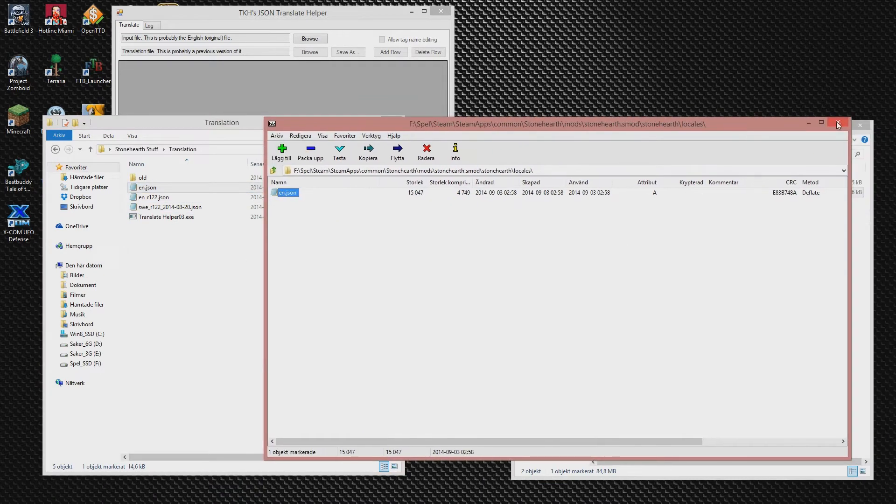
pyautogui.click(839, 124)
# Rename the extracted en.json in the Translation folder as en_r127.json.
pyautogui.click(218, 270)
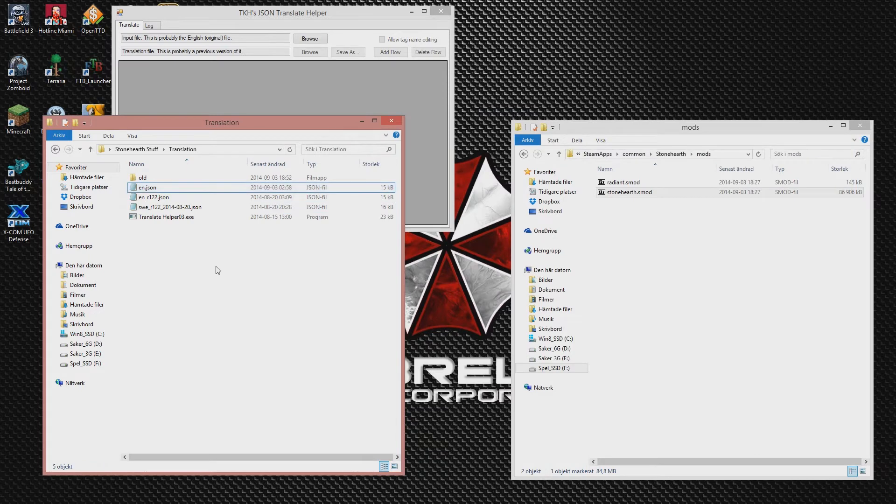
pyautogui.click(152, 188)
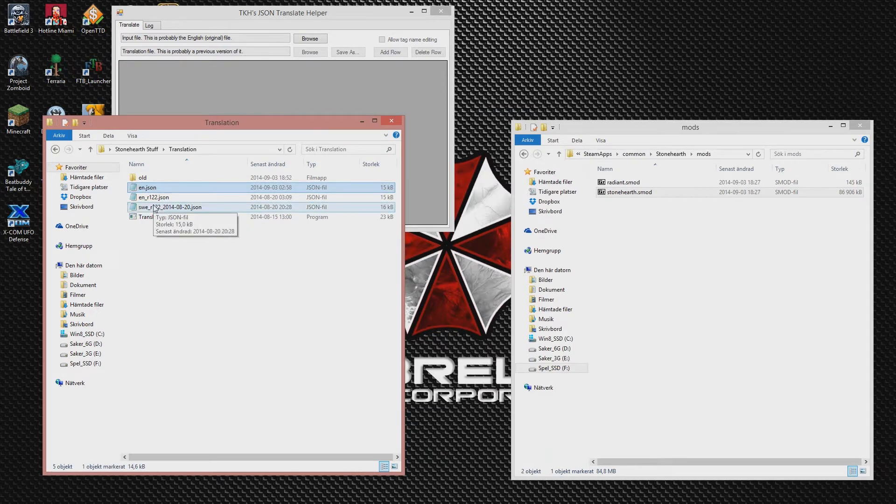
pyautogui.press('F2')
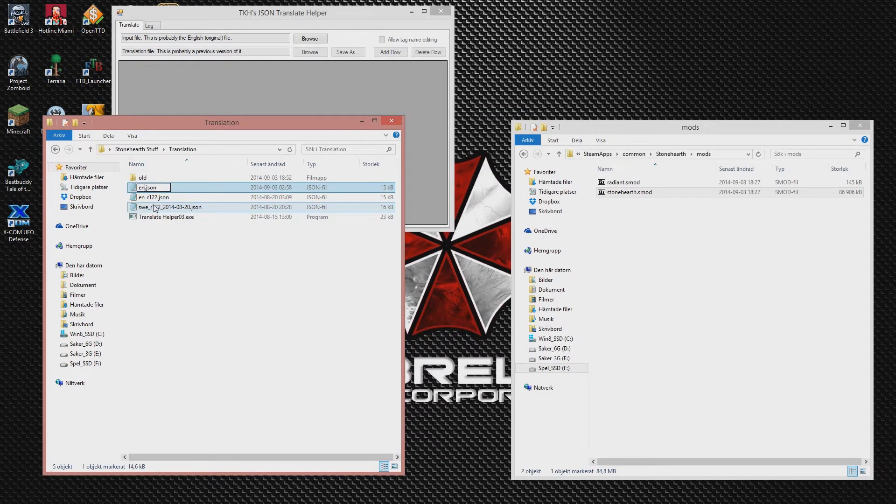
pyautogui.write('_r127')
pyautogui.press('Return')
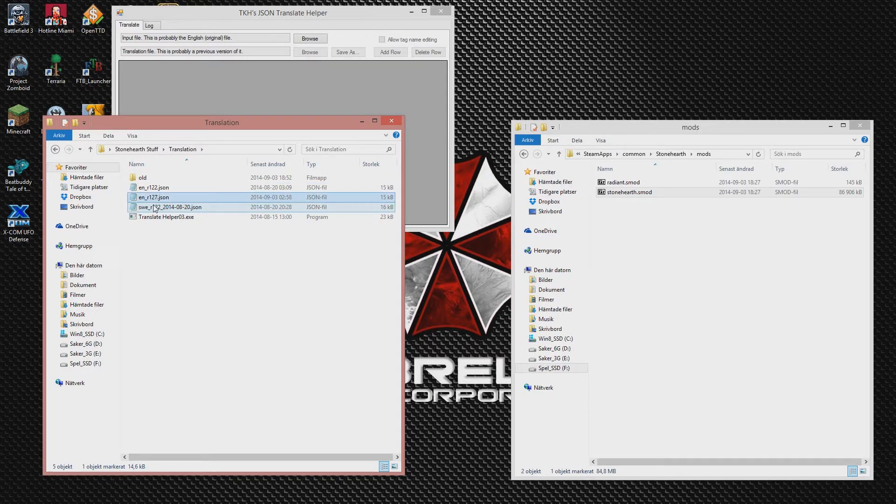
# In TKH's JSON Translate Helper, load en_r122.json as the input file and en_r127.json as the translation file.
pyautogui.click(220, 97)
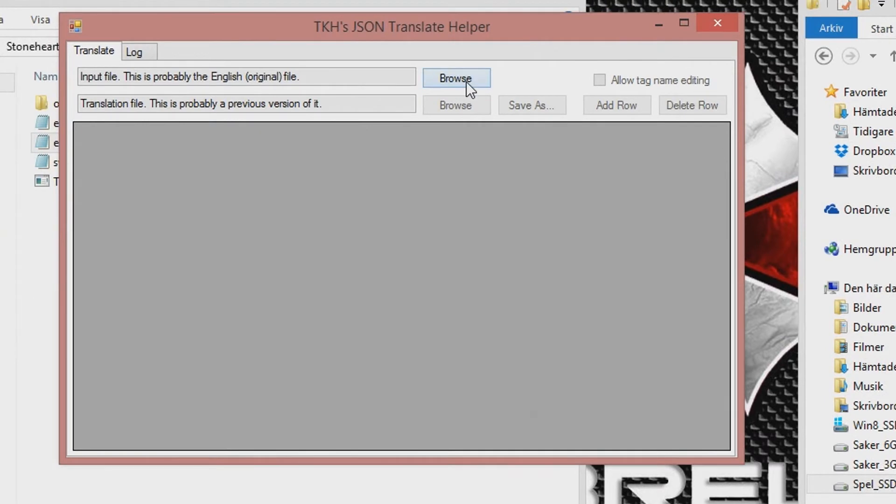
pyautogui.click(460, 70)
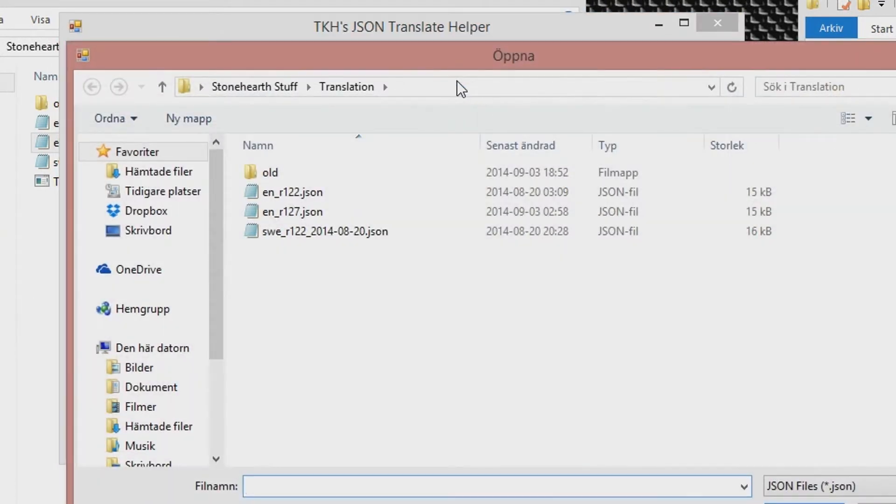
pyautogui.doubleClick(303, 192)
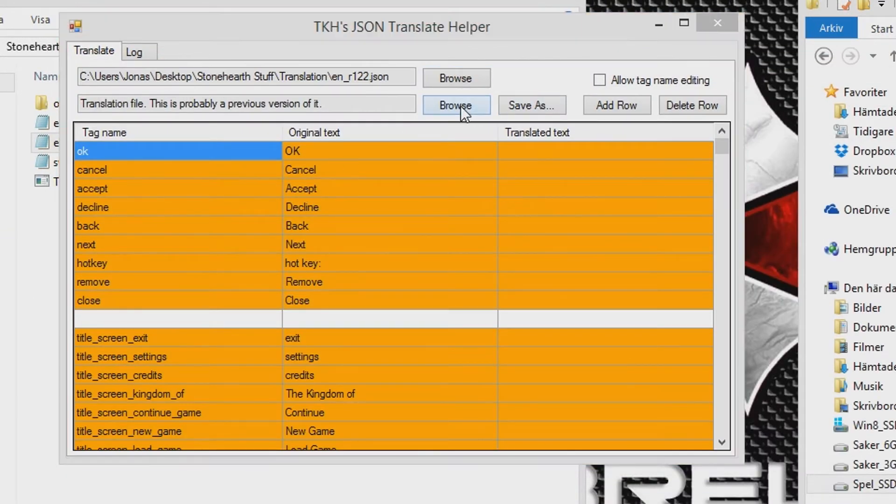
pyautogui.click(460, 106)
pyautogui.doubleClick(264, 217)
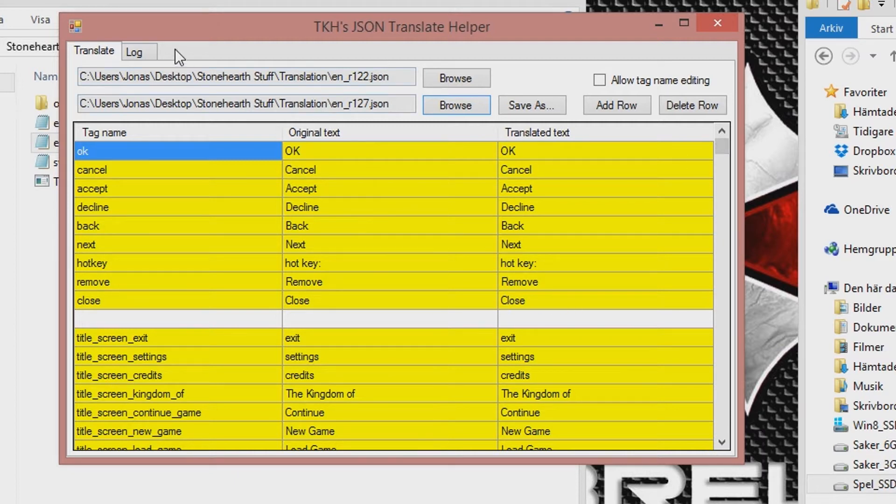
# Examine the log for the tags added while reading en_r127.json.
pyautogui.click(145, 52)
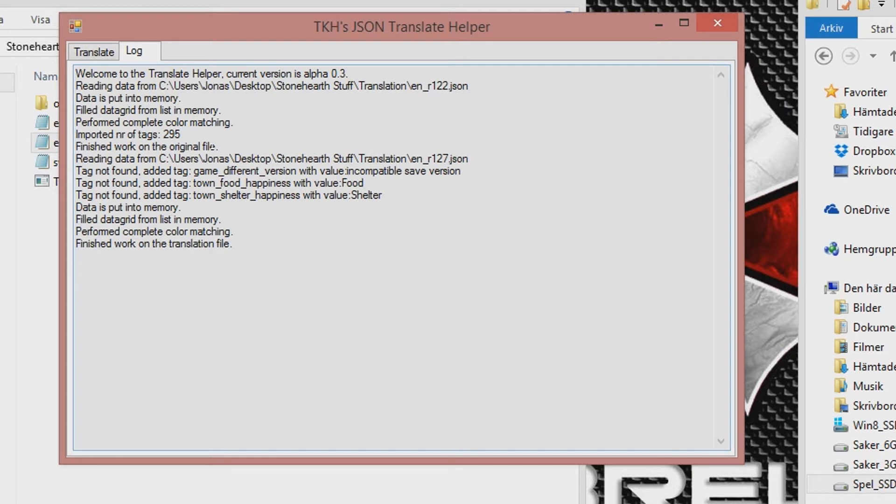
pyautogui.moveTo(367, 171); pyautogui.dragTo(457, 158)
pyautogui.click(459, 158)
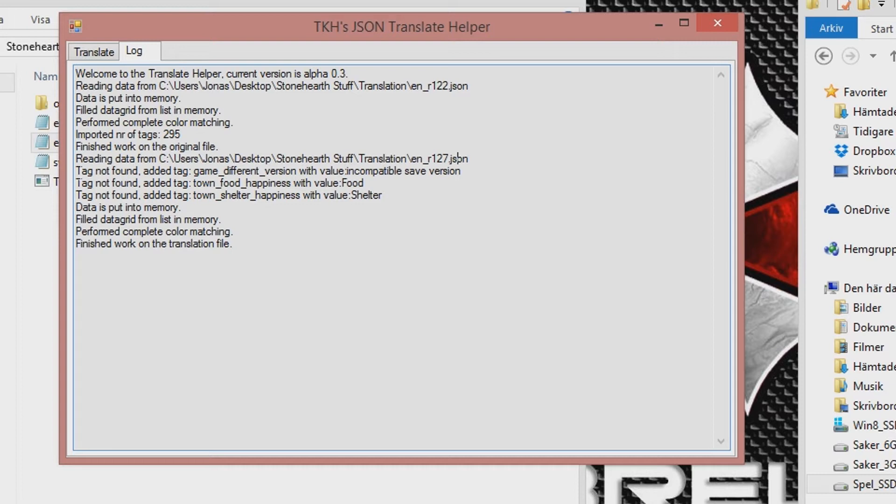
pyautogui.moveTo(76, 170); pyautogui.dragTo(383, 195)
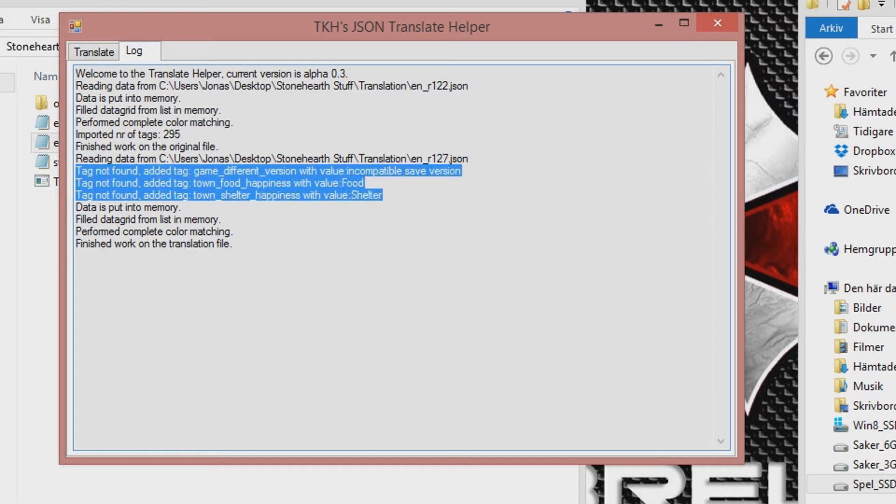
pyautogui.click(415, 198)
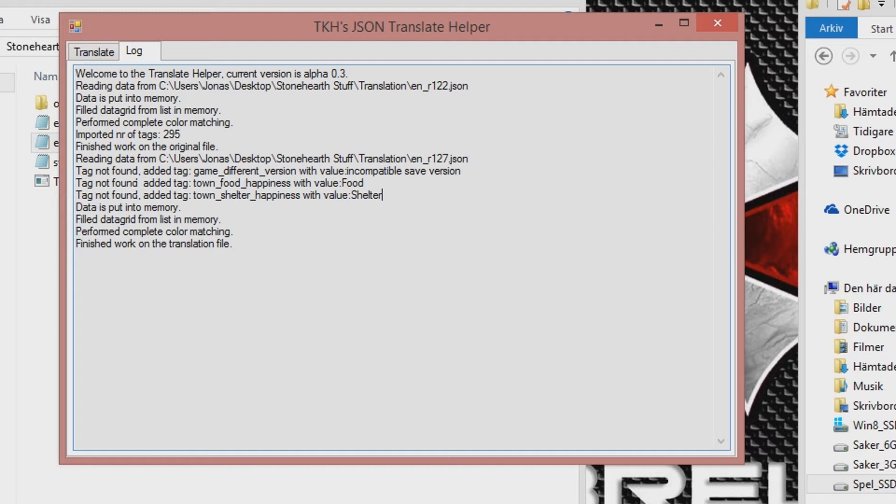
# Look through the translation grid for changed texts and compare the original and translated text of the town_happiness_tab row.
pyautogui.click(106, 52)
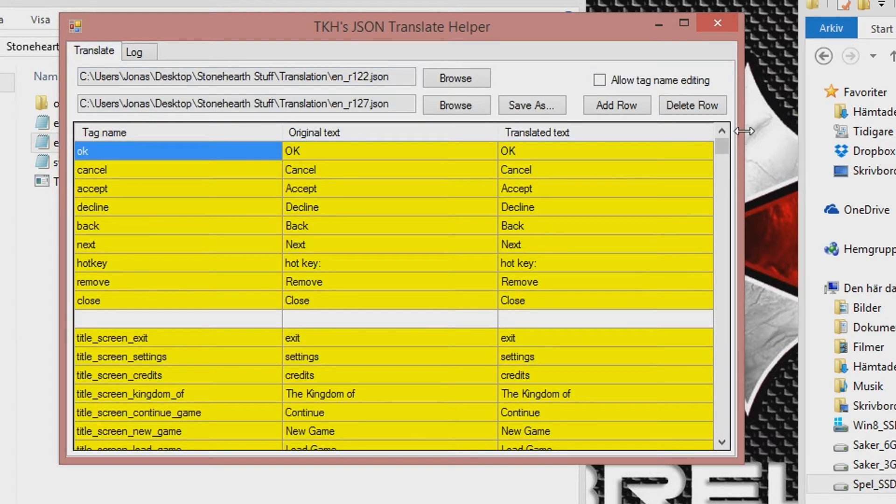
pyautogui.moveTo(727, 150); pyautogui.dragTo(724, 316)
pyautogui.moveTo(725, 319); pyautogui.dragTo(722, 419)
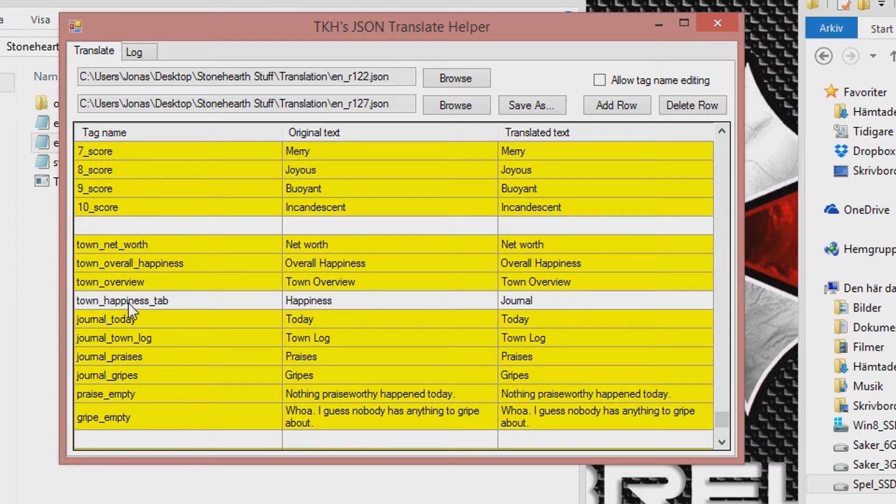
pyautogui.click(346, 301)
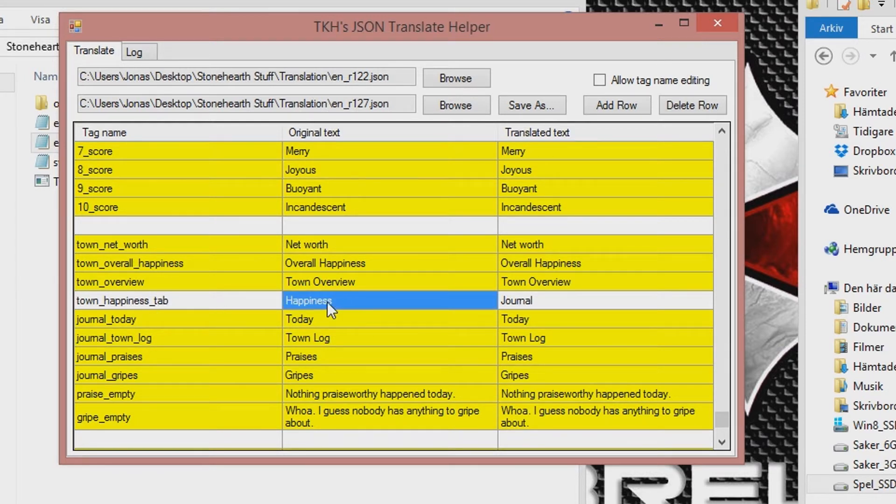
pyautogui.click(549, 301)
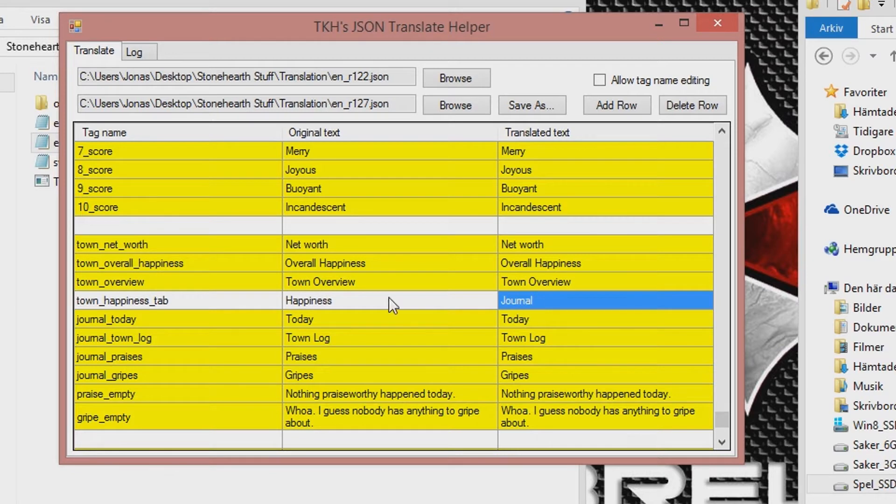
pyautogui.click(234, 301)
pyautogui.click(383, 302)
pyautogui.click(565, 302)
# Examine the tags at the end of the translation grid that have no original text.
pyautogui.scroll(-3, 725, 442)
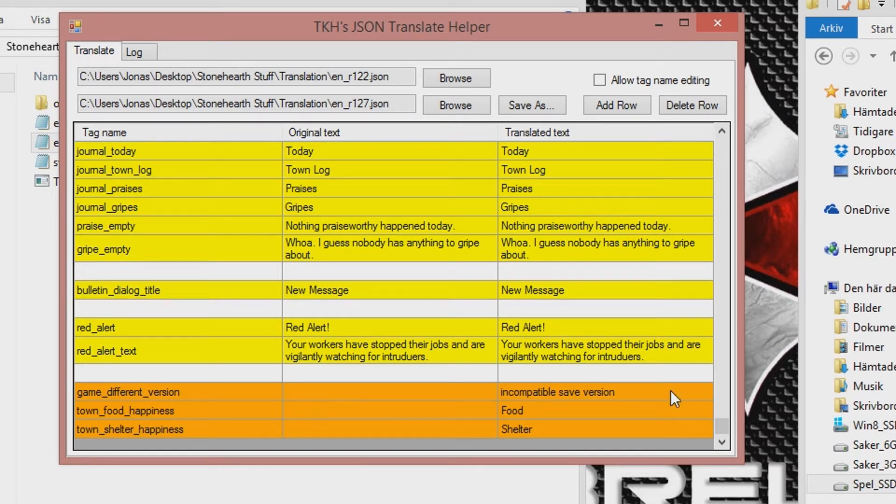
pyautogui.moveTo(722, 421); pyautogui.dragTo(724, 416)
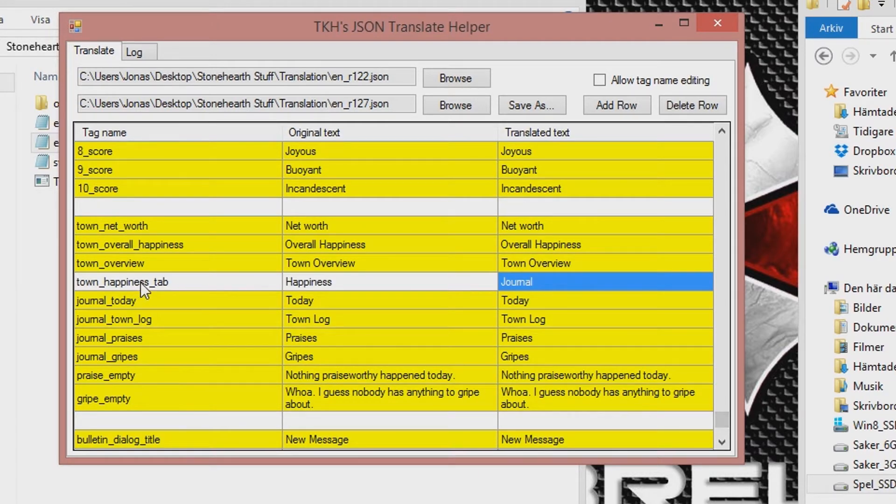
pyautogui.moveTo(718, 413); pyautogui.dragTo(711, 432)
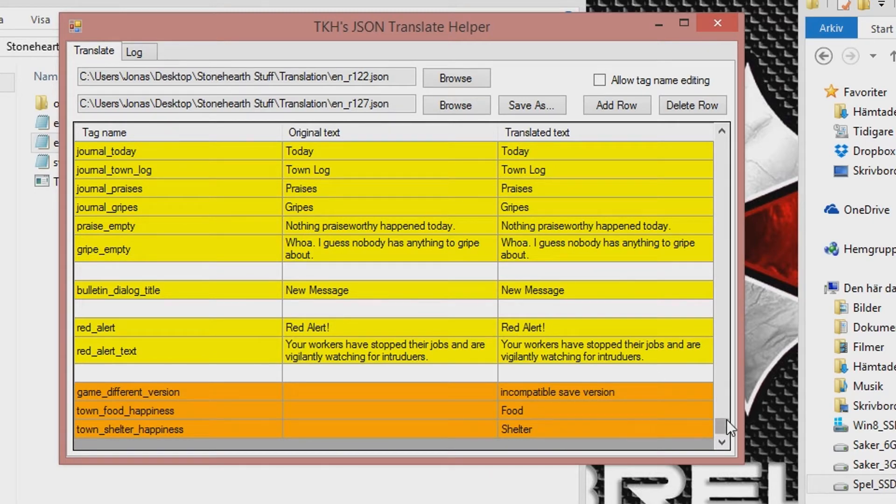
# Load en_r127.json as the input file and swe_r122_2014-08-20.json as the translation file.
pyautogui.click(455, 78)
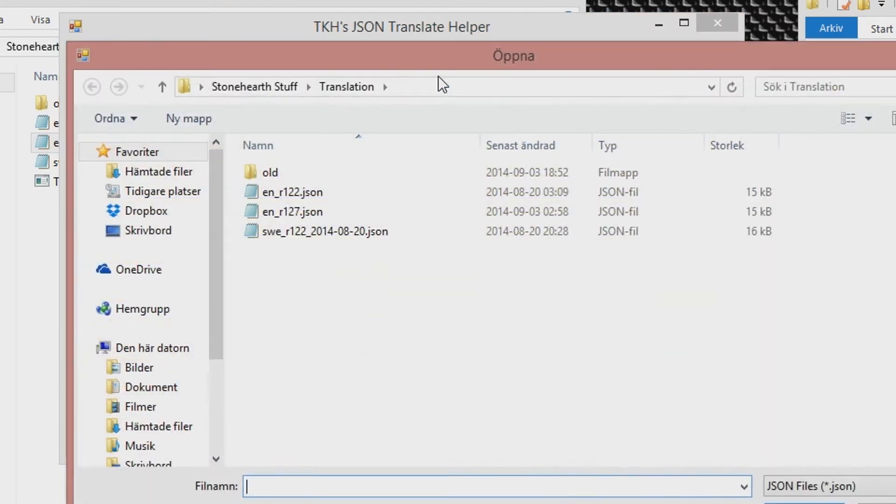
pyautogui.doubleClick(285, 214)
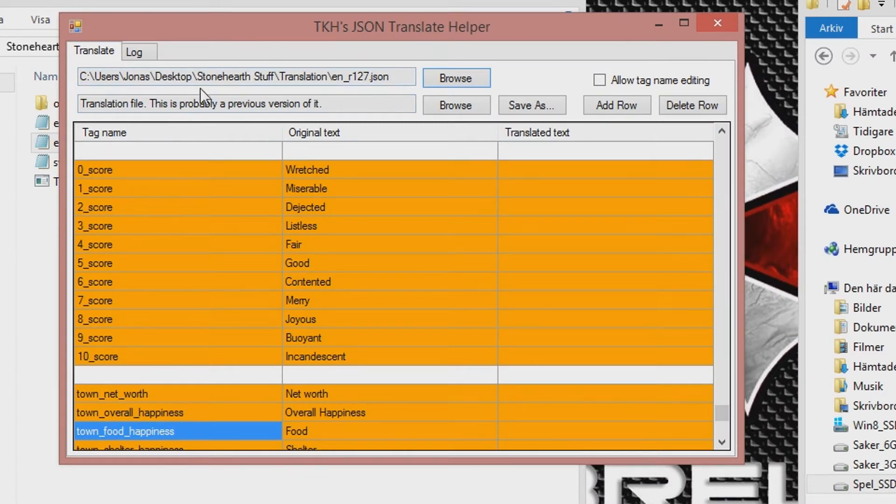
pyautogui.click(429, 101)
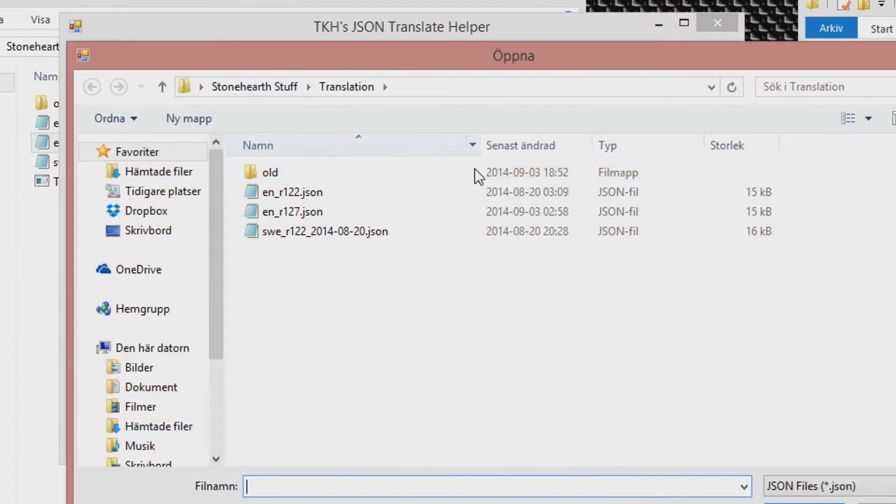
pyautogui.doubleClick(284, 234)
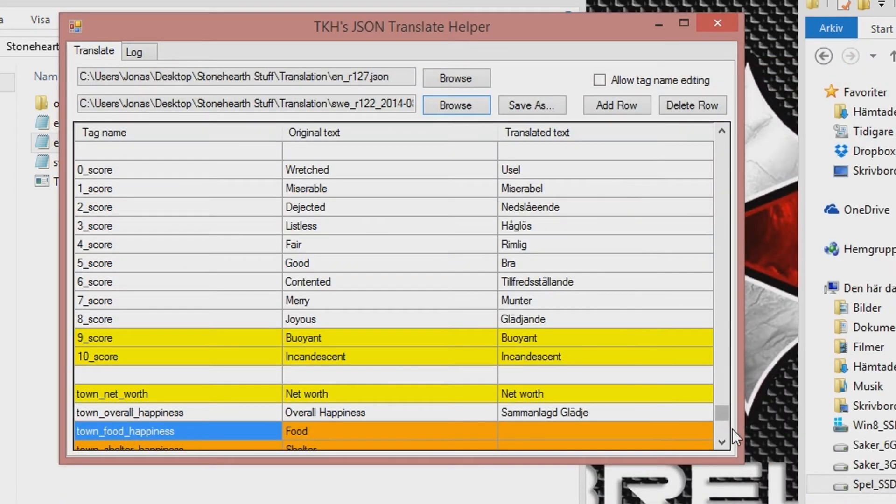
# Examine the town happiness rows lacking a translation, plus the imported tag count and added tags recorded in the log.
pyautogui.moveTo(725, 411)
pyautogui.mouseDown()
pyautogui.moveTo(724, 430)
pyautogui.moveTo(727, 419)
pyautogui.mouseUp()
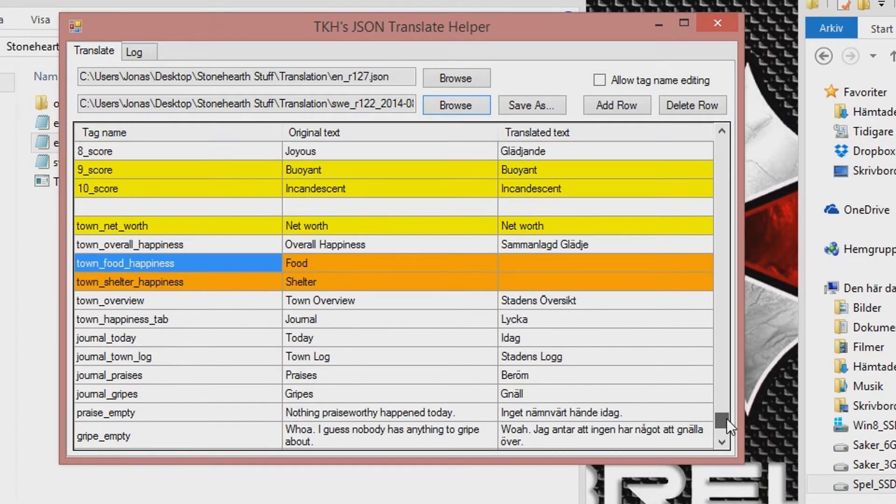
pyautogui.scroll(1, 702, 382)
pyautogui.click(137, 52)
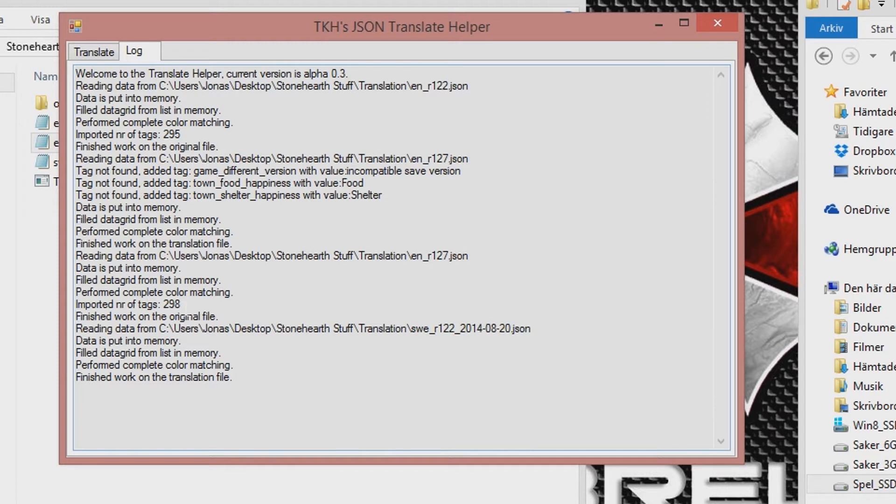
pyautogui.moveTo(181, 305); pyautogui.dragTo(74, 304)
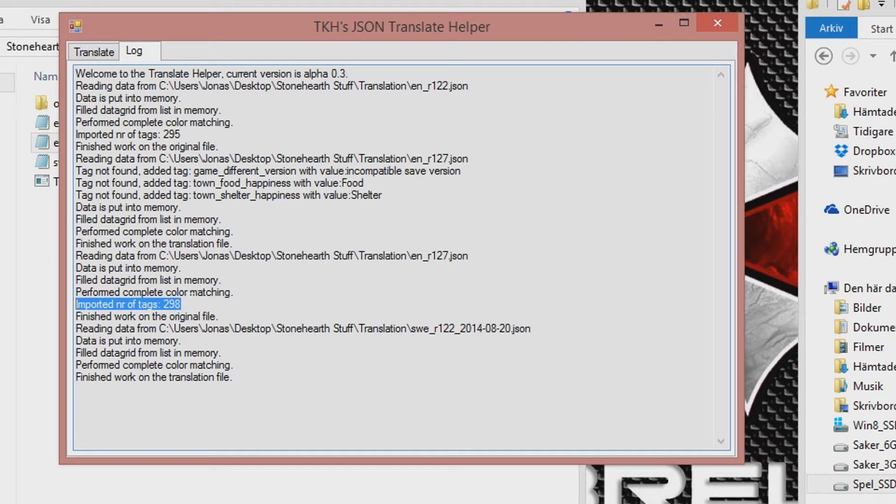
pyautogui.moveTo(301, 195); pyautogui.dragTo(77, 171)
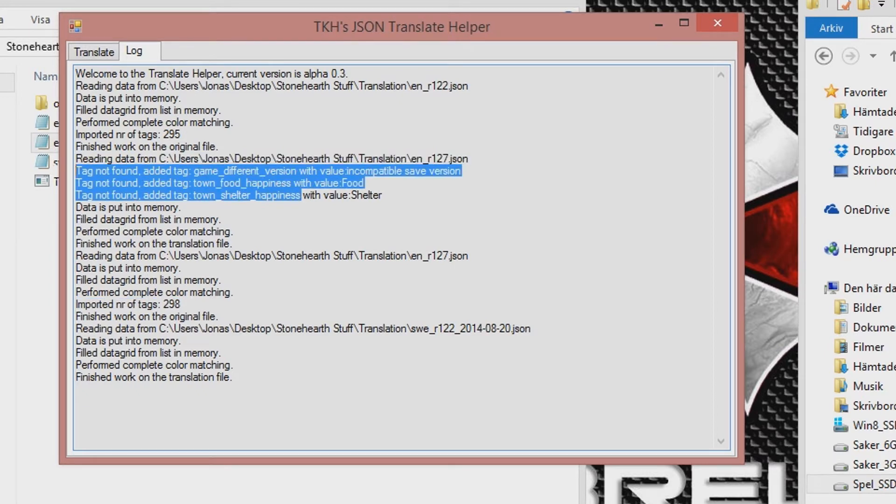
pyautogui.click(364, 195)
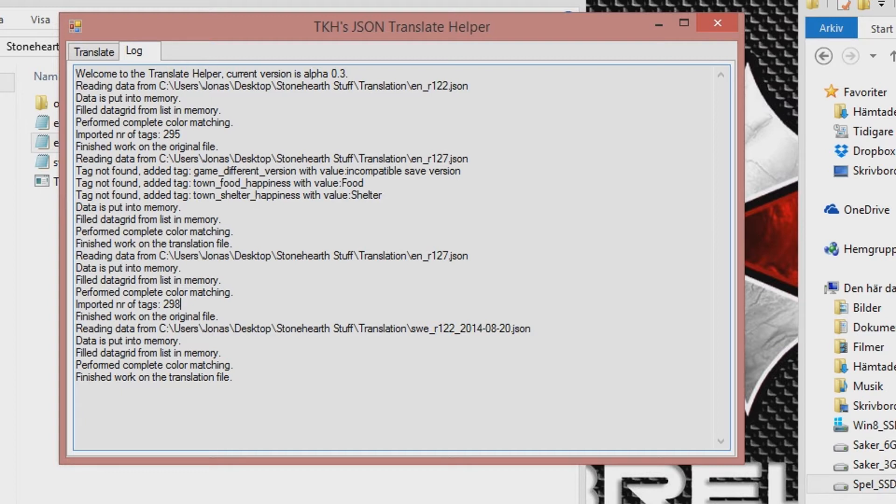
pyautogui.moveTo(181, 304); pyautogui.dragTo(32, 314)
pyautogui.click(252, 306)
pyautogui.click(96, 49)
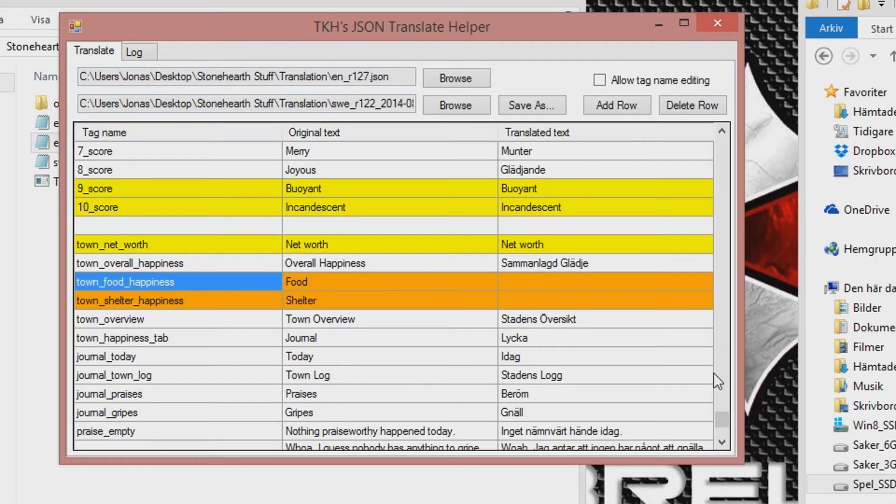
# Find the game_different_version tag named in the log and enter "inkompatibel sparad version" as its translated text.
pyautogui.moveTo(721, 419); pyautogui.dragTo(713, 139)
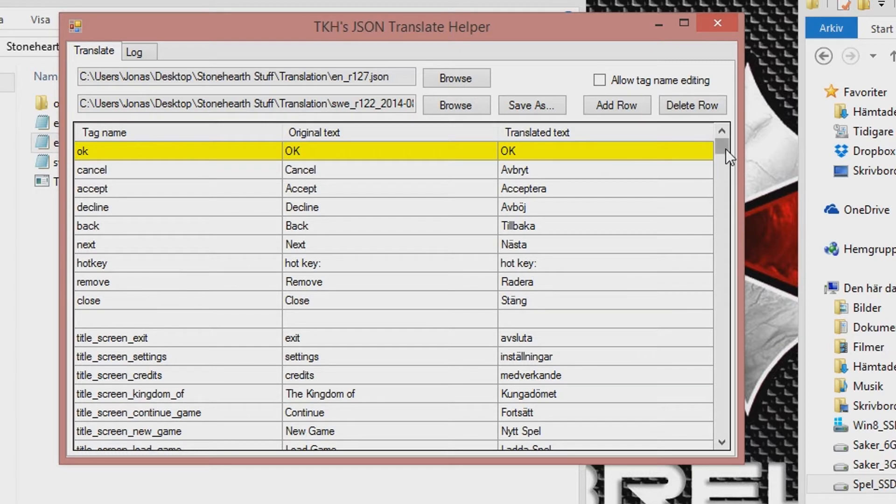
pyautogui.moveTo(726, 149); pyautogui.dragTo(724, 159)
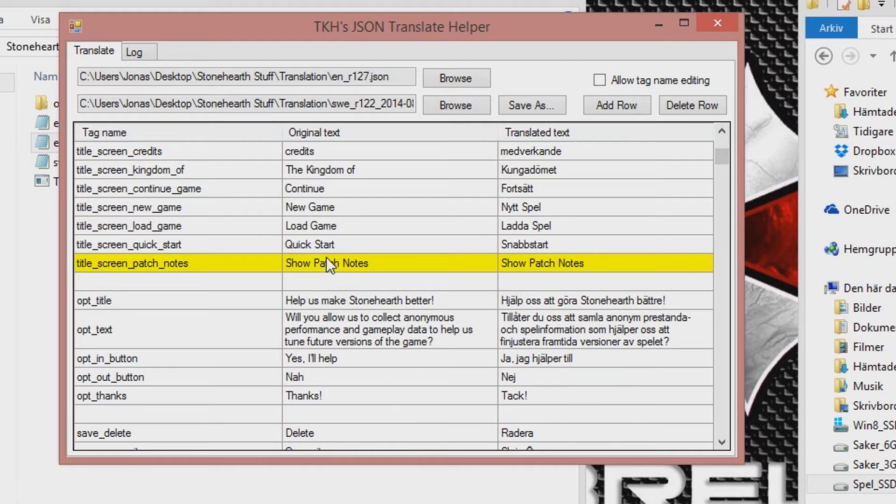
pyautogui.moveTo(721, 158); pyautogui.dragTo(615, 161)
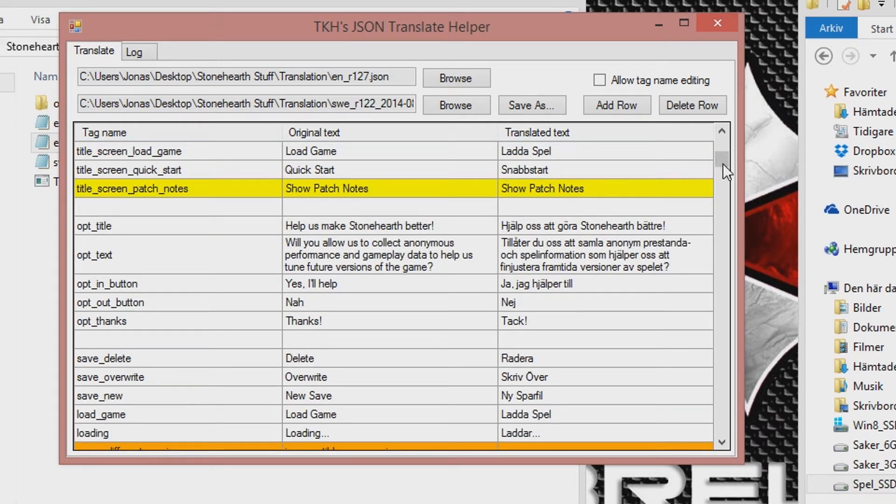
pyautogui.moveTo(724, 160); pyautogui.dragTo(156, 371)
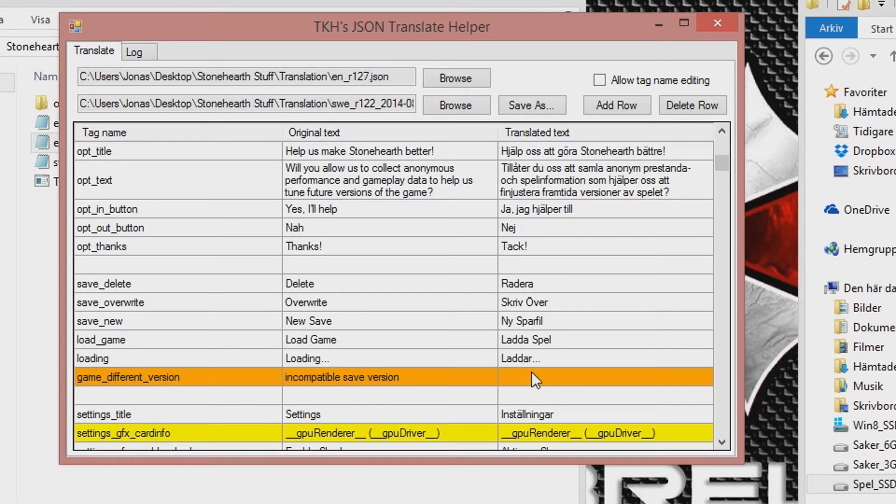
pyautogui.click(135, 50)
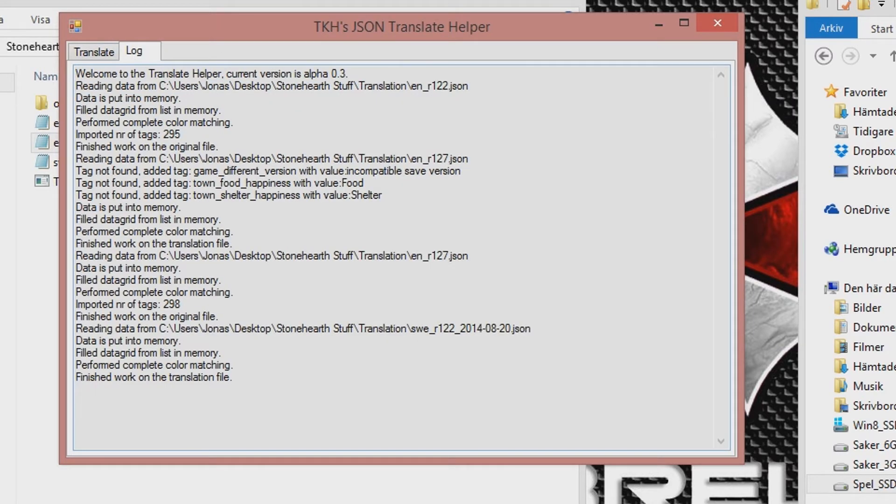
pyautogui.moveTo(194, 171); pyautogui.dragTo(297, 171)
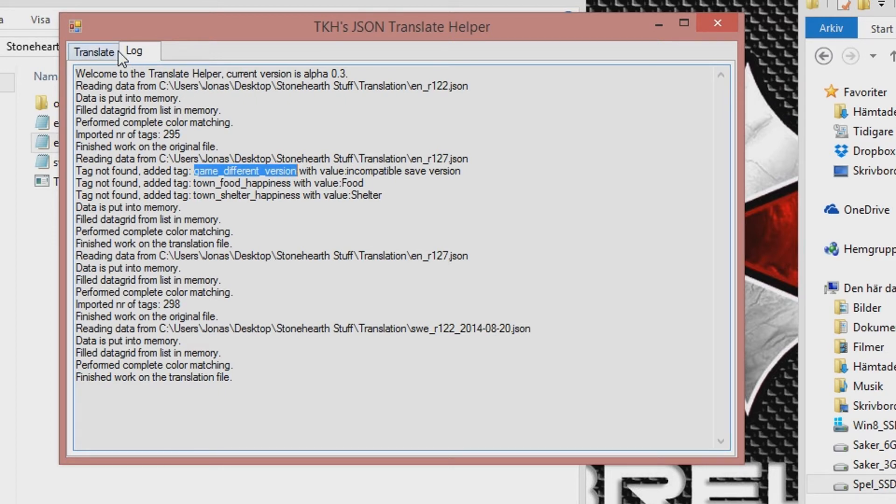
pyautogui.click(105, 50)
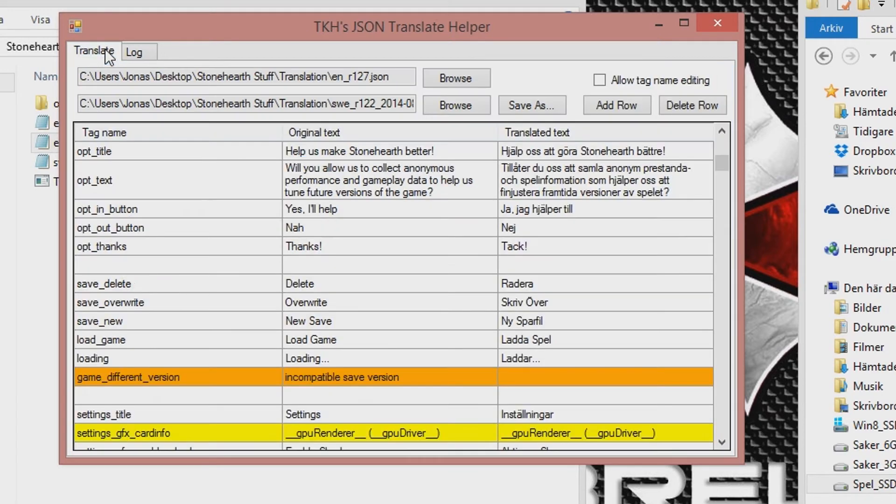
pyautogui.click(523, 377)
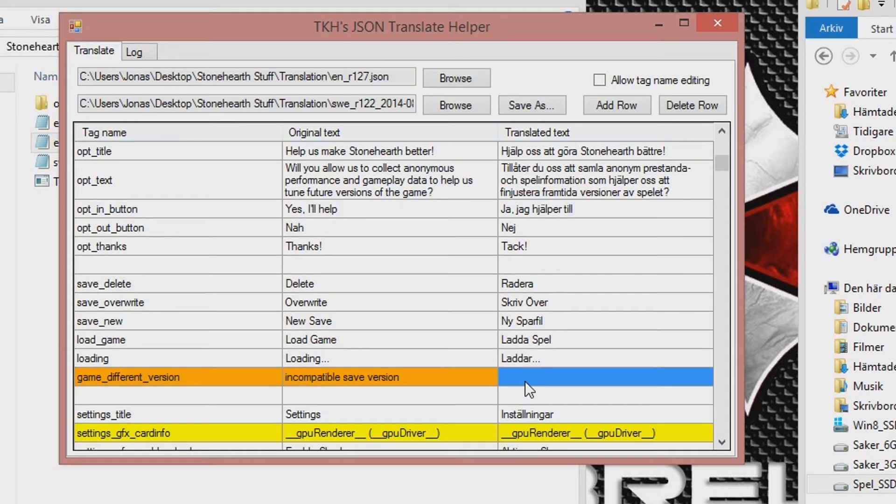
pyautogui.write('in')
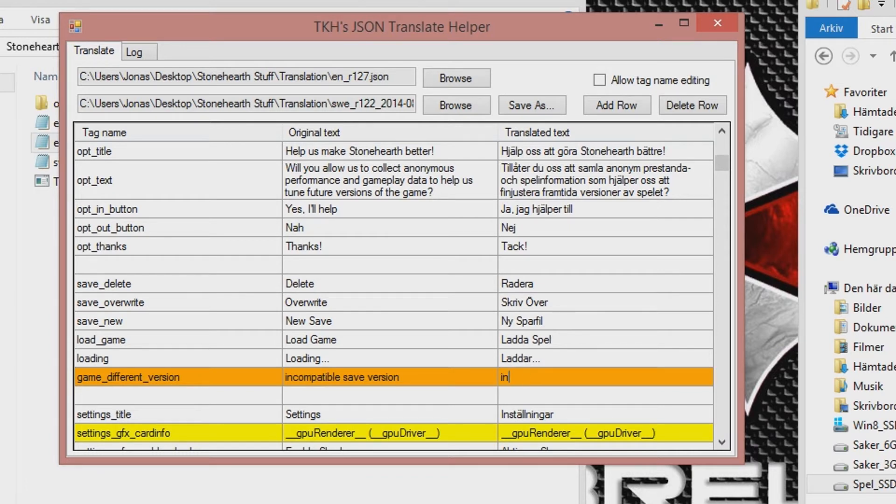
pyautogui.write('kompatibel sparad version')
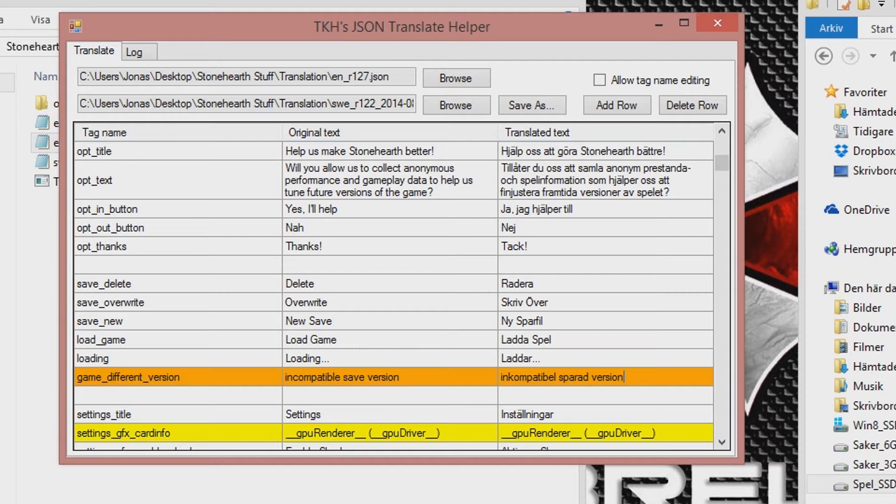
pyautogui.press('Return')
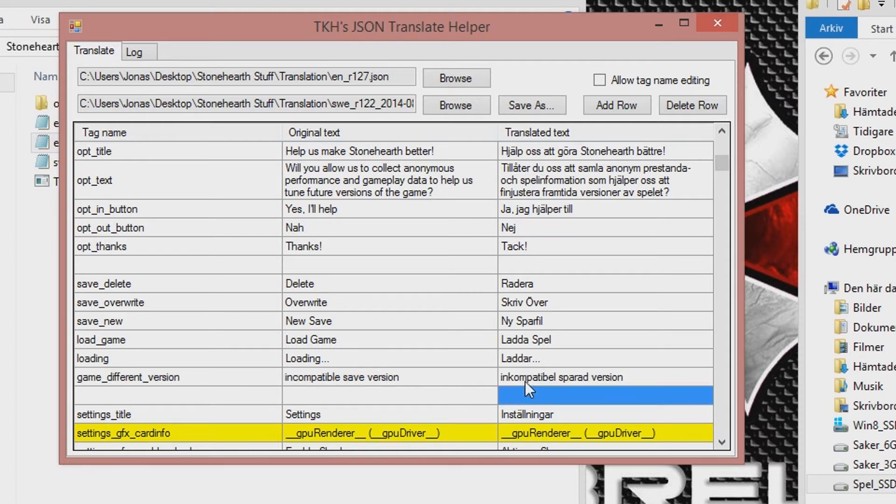
# Compare the original and translated text of game_different_version and look over the yellow rows among the settings tags.
pyautogui.scroll(-2, 592, 369)
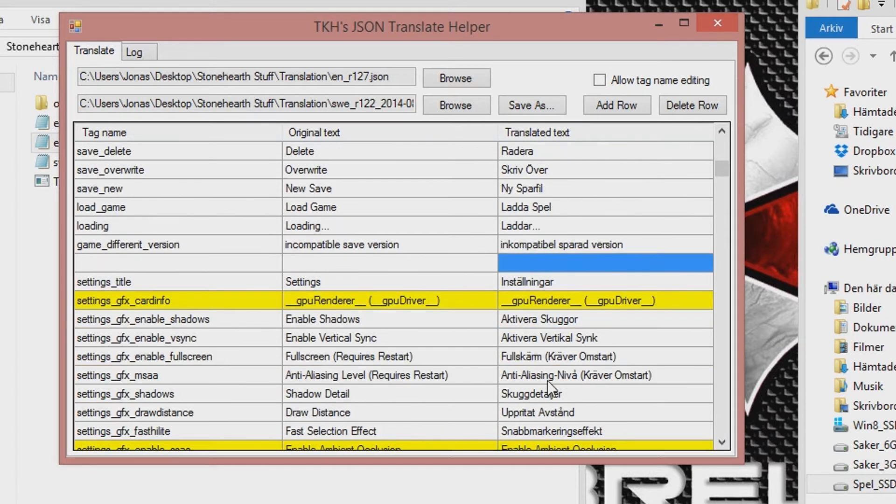
pyautogui.click(449, 245)
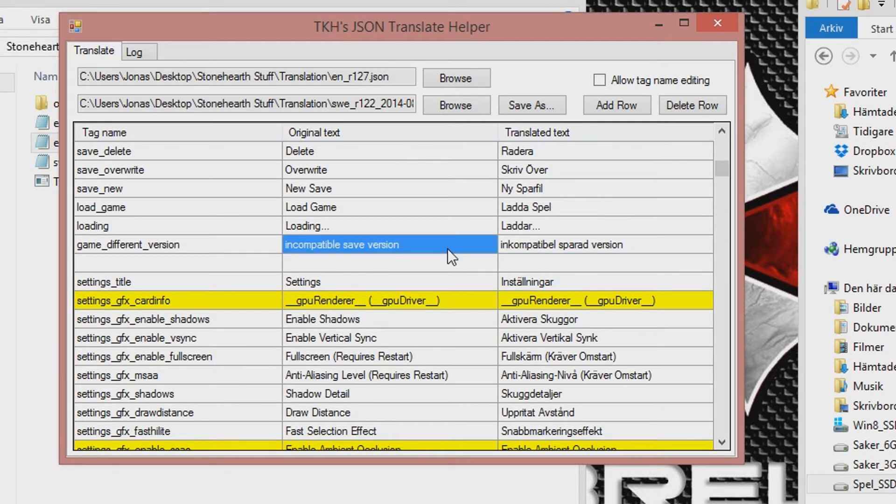
pyautogui.click(570, 245)
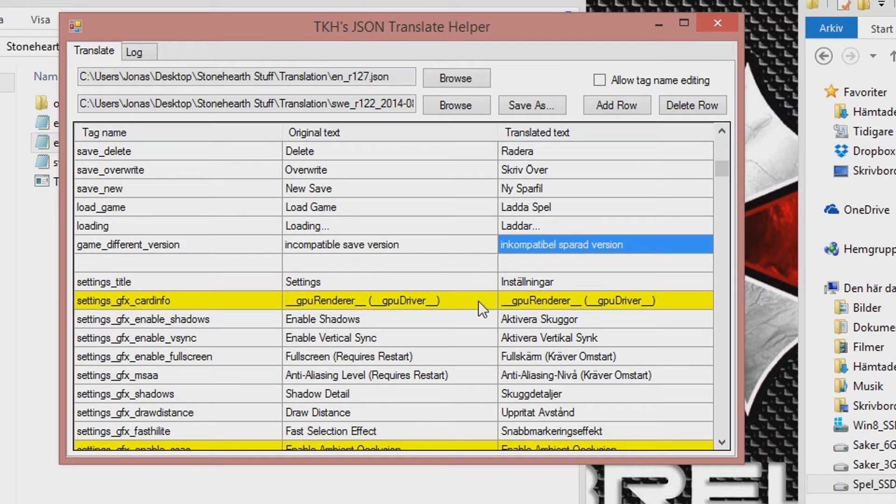
pyautogui.press('Down')
pyautogui.scroll(-2, 478, 192)
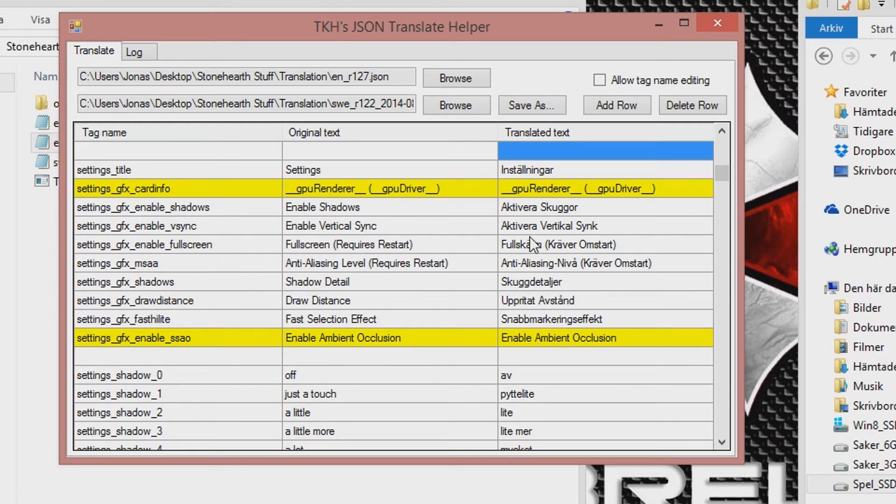
pyautogui.click(627, 318)
# Translate the town_food_happiness tag as "Mat" and the town_shelter_happiness tag as "Skydd".
pyautogui.moveTo(722, 177); pyautogui.dragTo(732, 386)
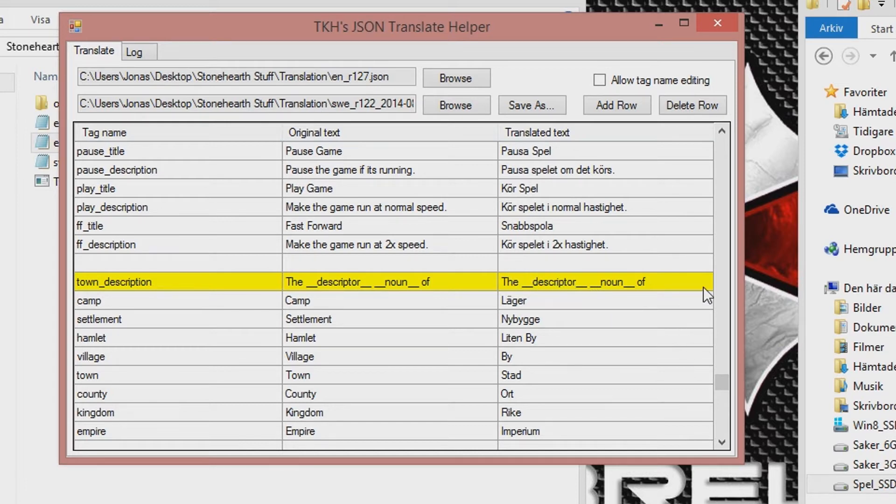
pyautogui.moveTo(721, 383); pyautogui.dragTo(724, 422)
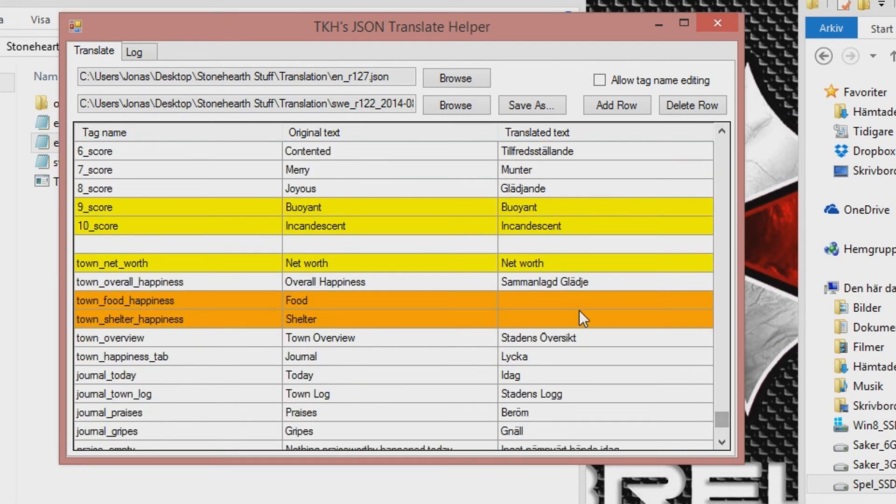
pyautogui.click(547, 304)
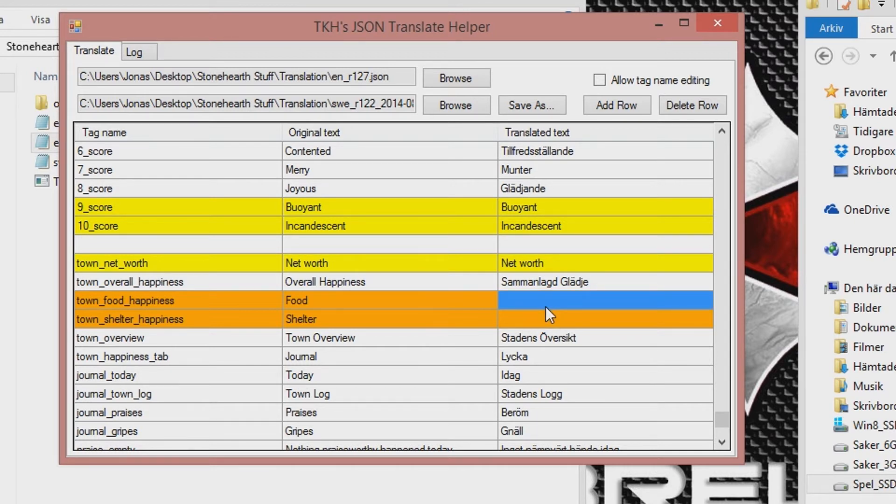
pyautogui.write('Mat')
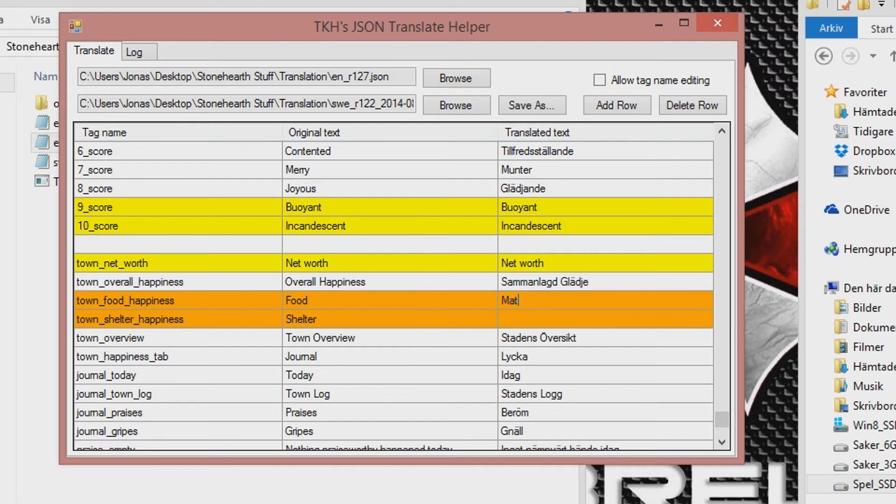
pyautogui.press('Return')
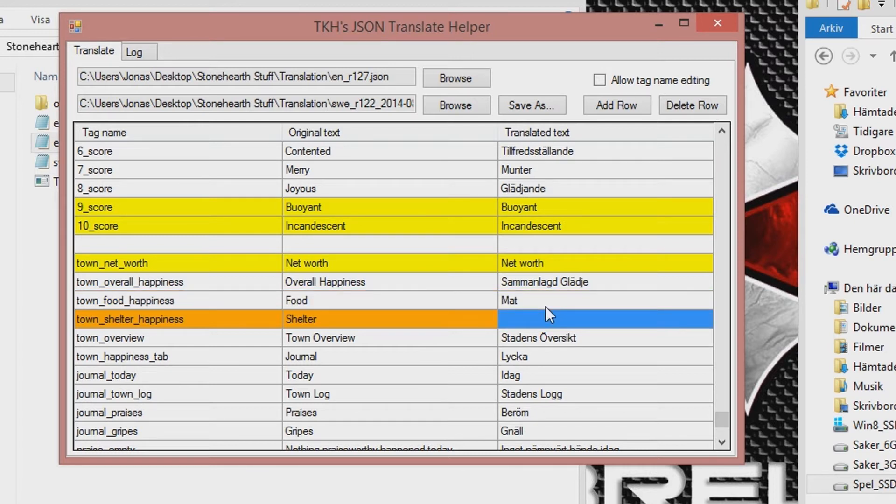
pyautogui.write('Skydd')
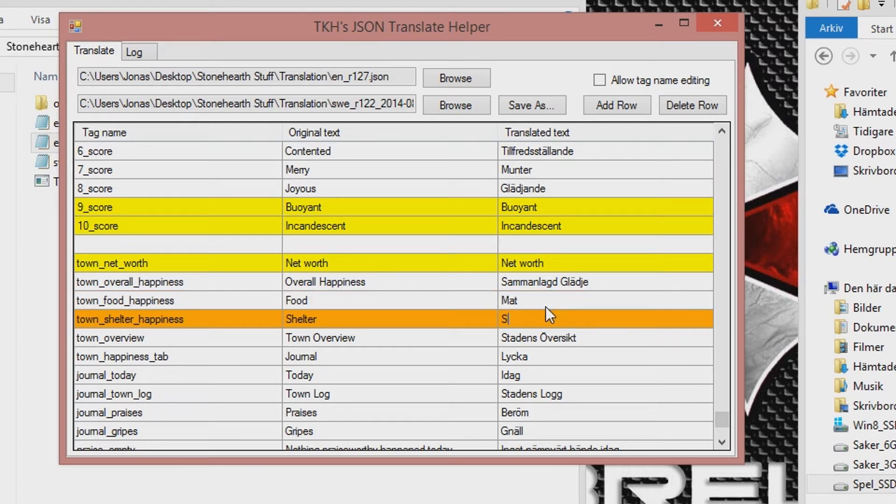
pyautogui.press('Return')
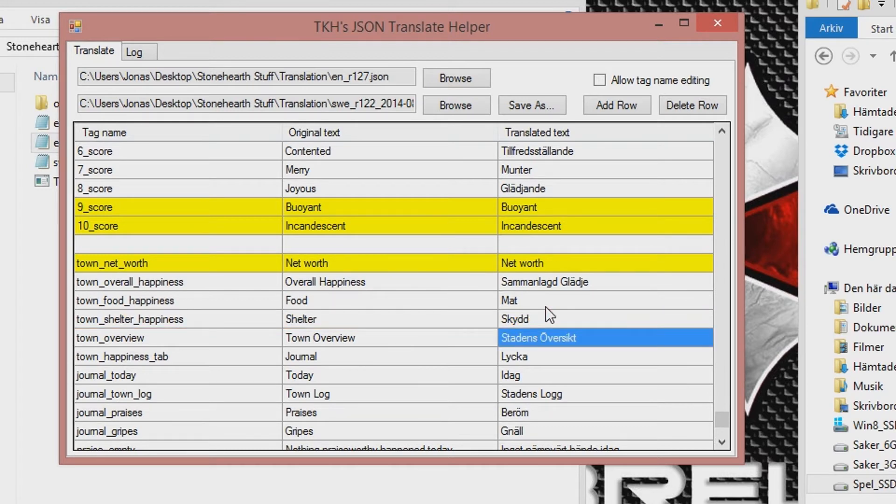
# Set the translated text of the town_happiness_tab tag to "Journal".
pyautogui.scroll(-3, 555, 290)
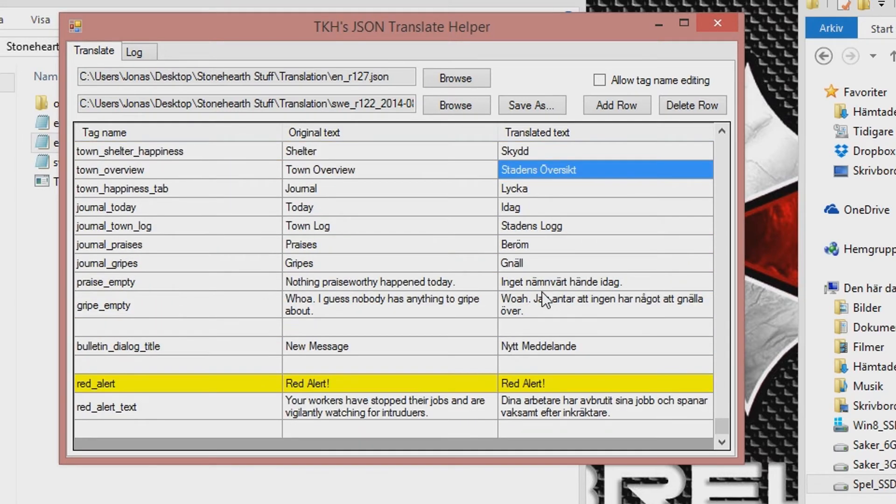
pyautogui.click(110, 189)
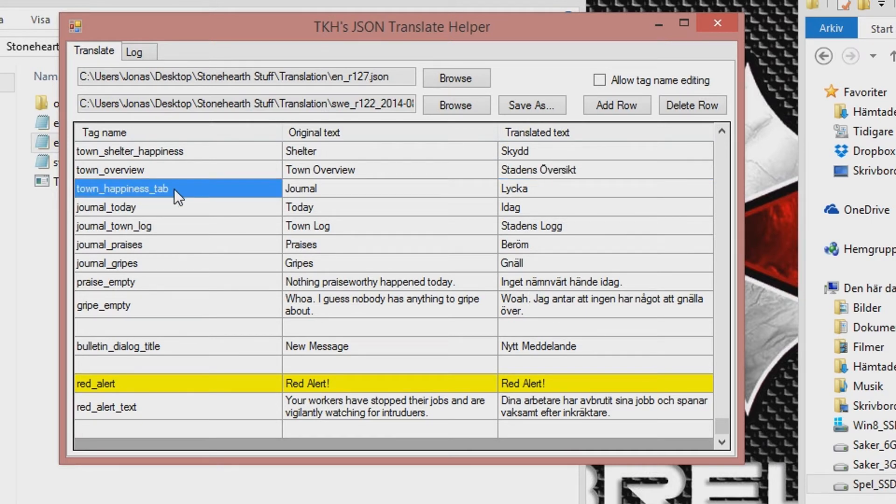
pyautogui.click(323, 192)
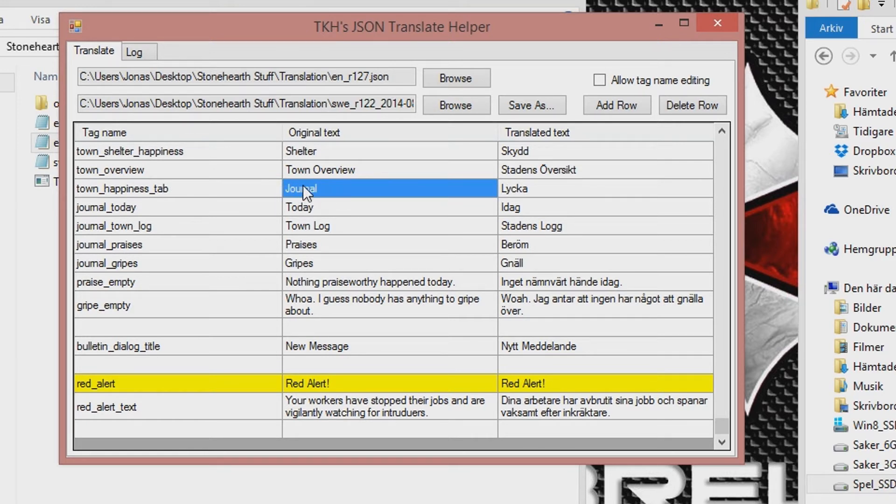
pyautogui.click(504, 188)
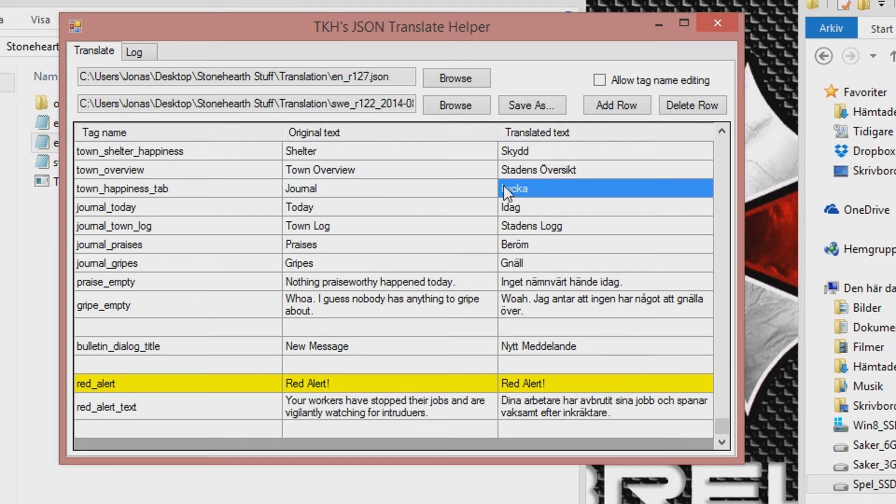
pyautogui.write('Jo')
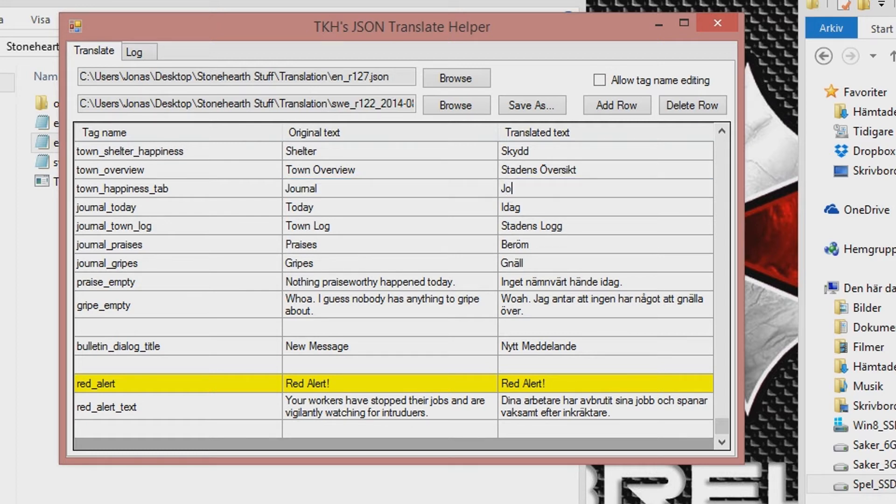
pyautogui.write('urnal')
pyautogui.press('Return')
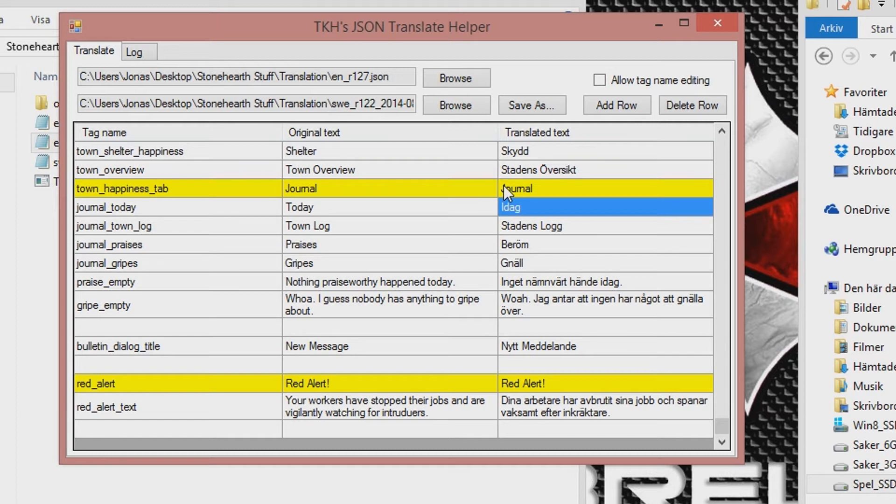
pyautogui.click(547, 187)
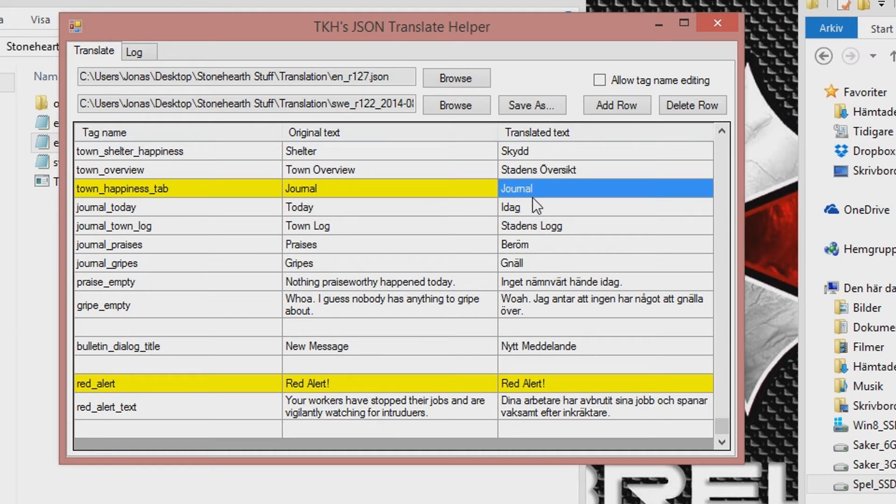
# Save the translation as swe_r127_2014-09-03.json and reload the grid with the saved file.
pyautogui.scroll(5, 548, 309)
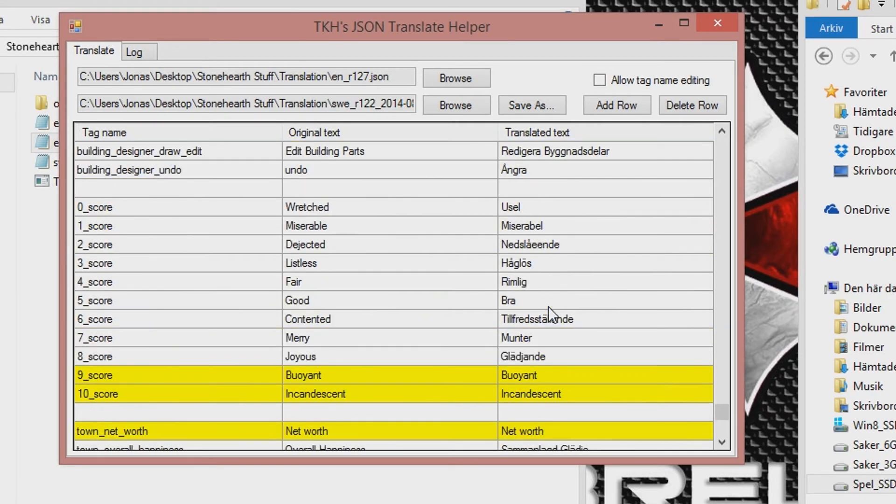
pyautogui.scroll(3, 548, 306)
pyautogui.moveTo(722, 391)
pyautogui.mouseDown()
pyautogui.moveTo(730, 142)
pyautogui.moveTo(707, 296)
pyautogui.moveTo(719, 430)
pyautogui.moveTo(722, 340)
pyautogui.moveTo(732, 375)
pyautogui.mouseUp()
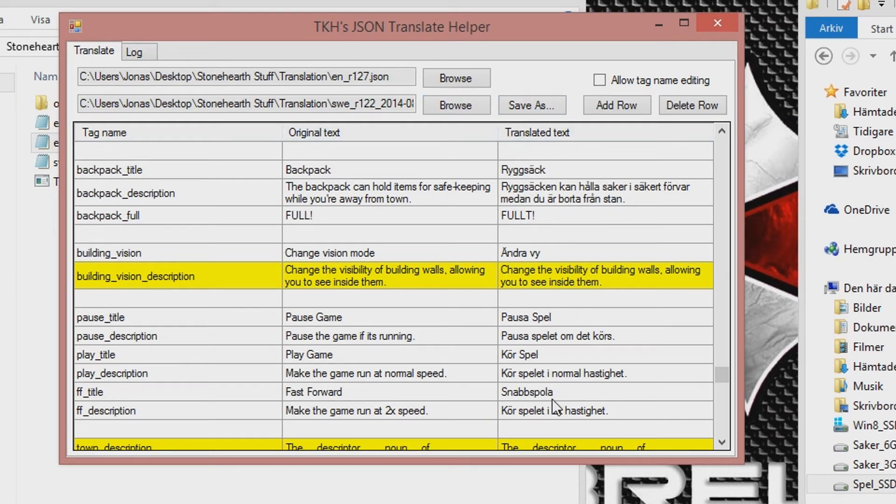
pyautogui.click(528, 102)
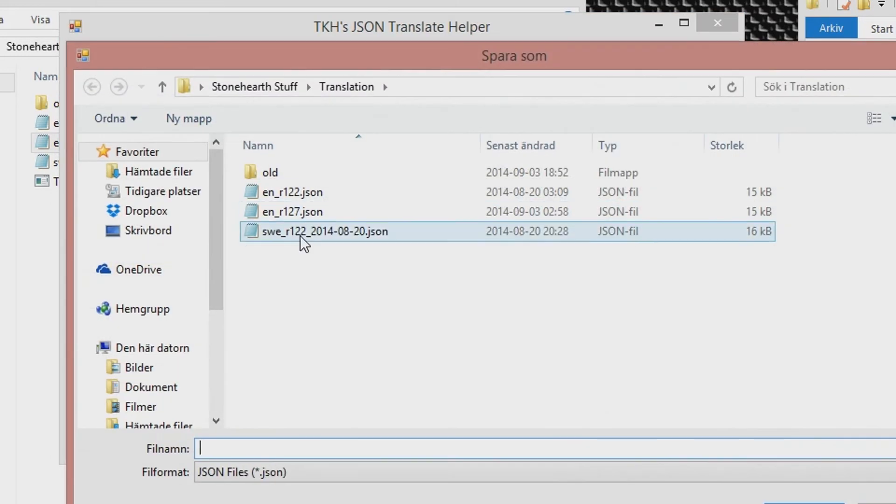
pyautogui.click(295, 234)
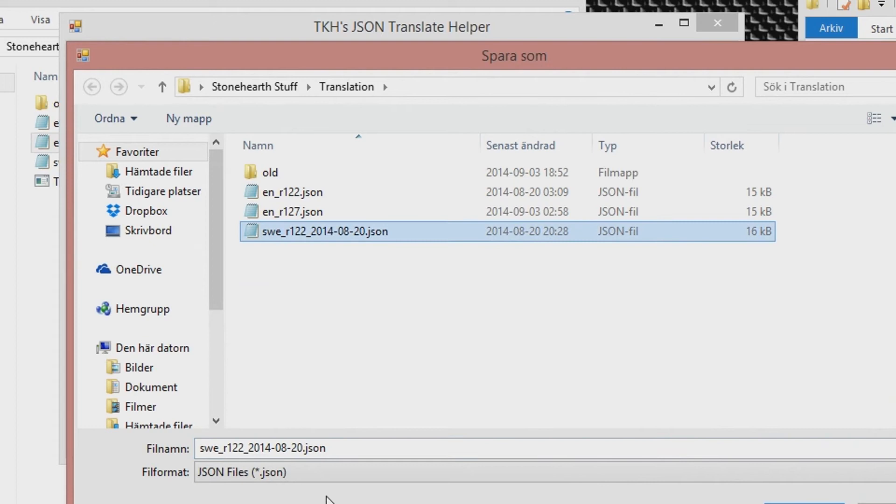
pyautogui.click(239, 448)
pyautogui.click(238, 449)
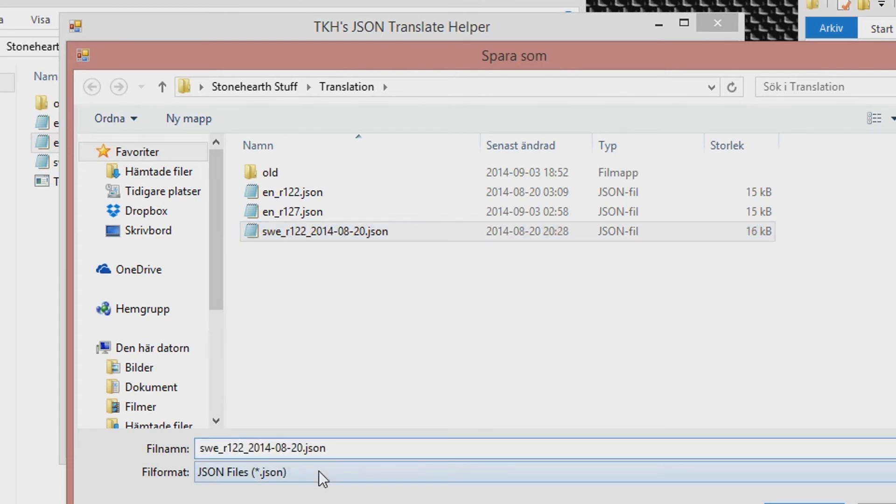
pyautogui.press('Delete')
pyautogui.write('7')
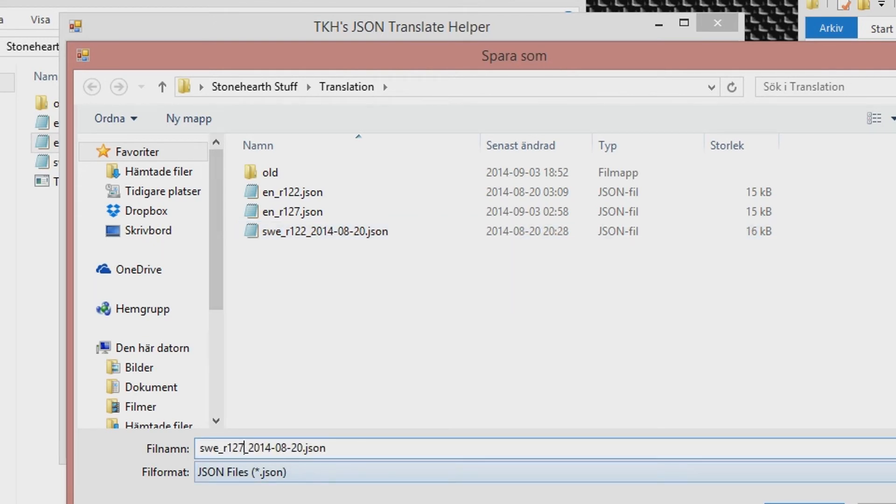
pyautogui.press('Right')
pyautogui.press('Right')
pyautogui.press('Right')
pyautogui.press('Right')
pyautogui.press('Right')
pyautogui.press('Right')
pyautogui.press('Right')
pyautogui.press('Delete')
pyautogui.write('9')
pyautogui.press('Right')
pyautogui.press('Delete')
pyautogui.write('3')
pyautogui.press('Return')
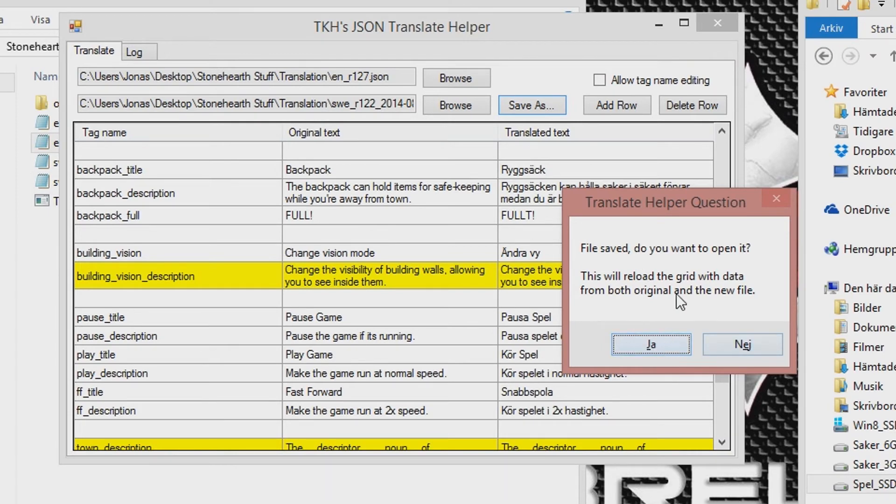
pyautogui.click(652, 344)
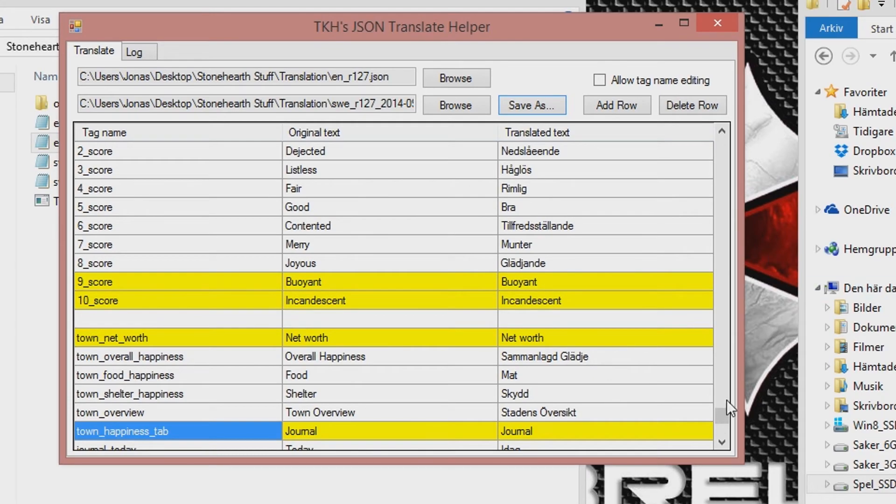
# Uncover the Translation folder and look through the saved swe_r127_2014-09-03.json in Notepad.
pyautogui.moveTo(722, 419); pyautogui.dragTo(695, 421)
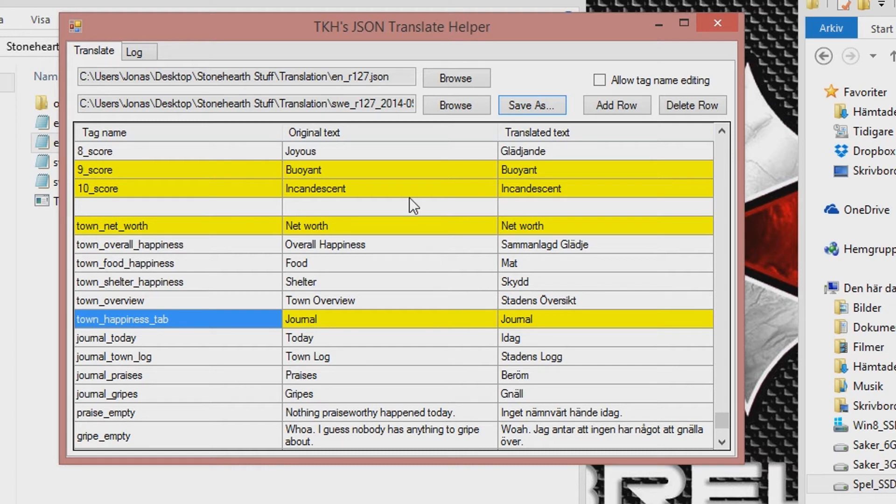
pyautogui.moveTo(240, 19); pyautogui.dragTo(503, 0)
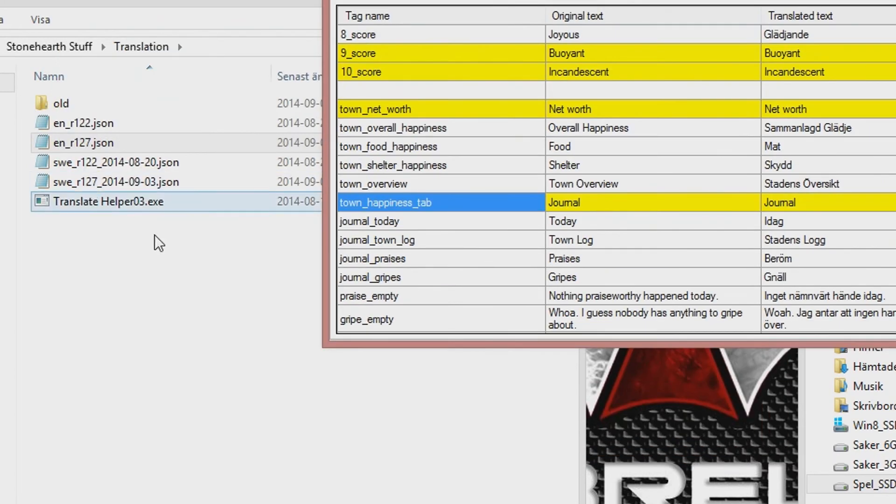
pyautogui.click(186, 213)
pyautogui.click(132, 184)
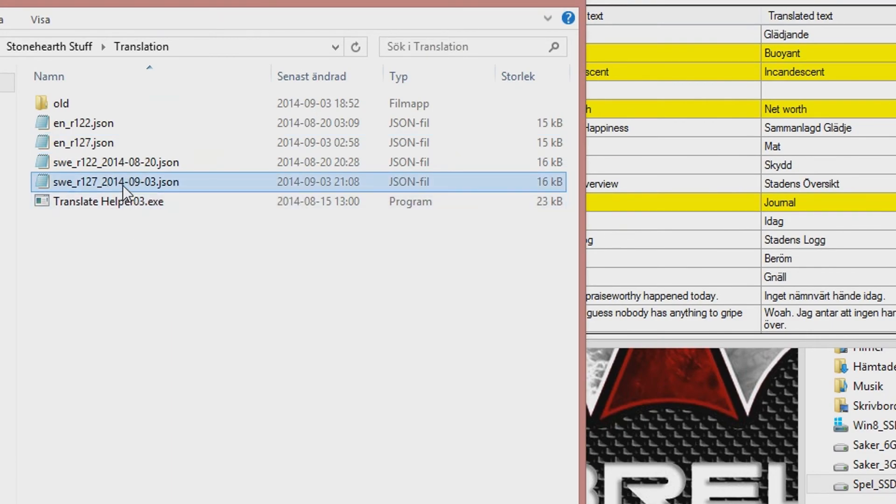
pyautogui.doubleClick(122, 182)
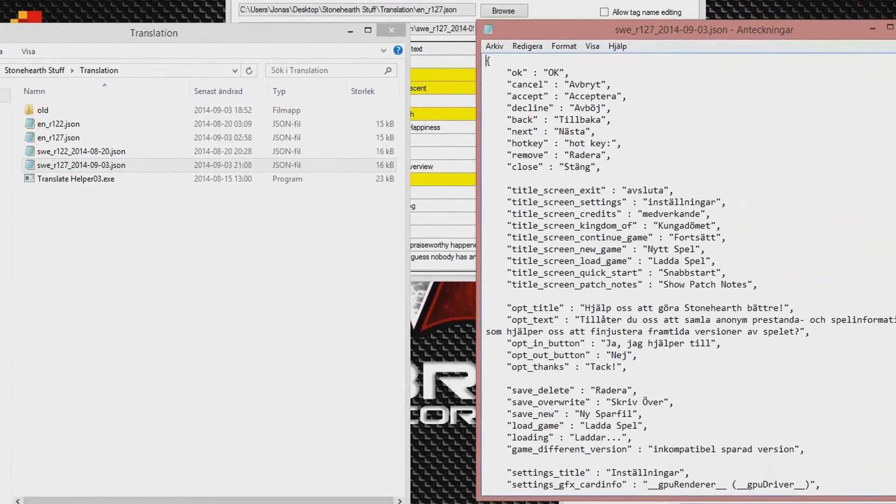
pyautogui.scroll(-3, 880, 102)
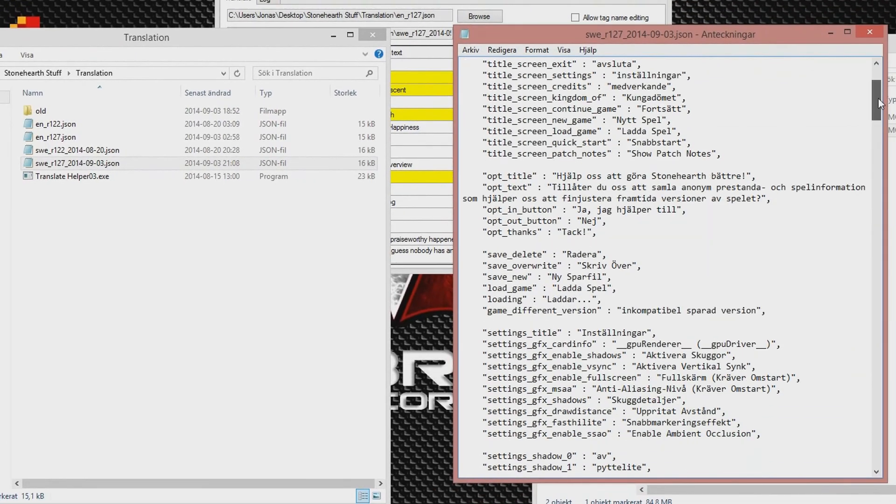
pyautogui.moveTo(880, 103); pyautogui.dragTo(880, 226)
# Open en_r127.json beside the Swedish file, compare the layout of both from the beginning, and close them.
pyautogui.doubleClick(64, 139)
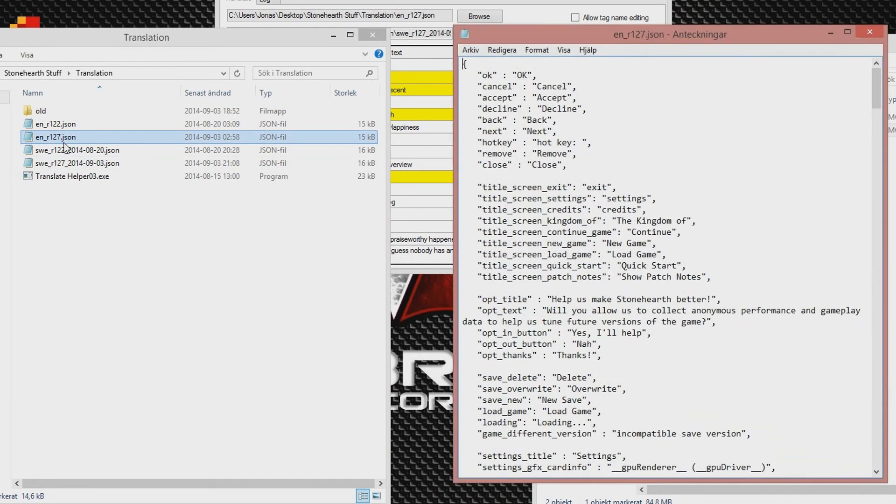
pyautogui.moveTo(621, 41); pyautogui.dragTo(172, 42)
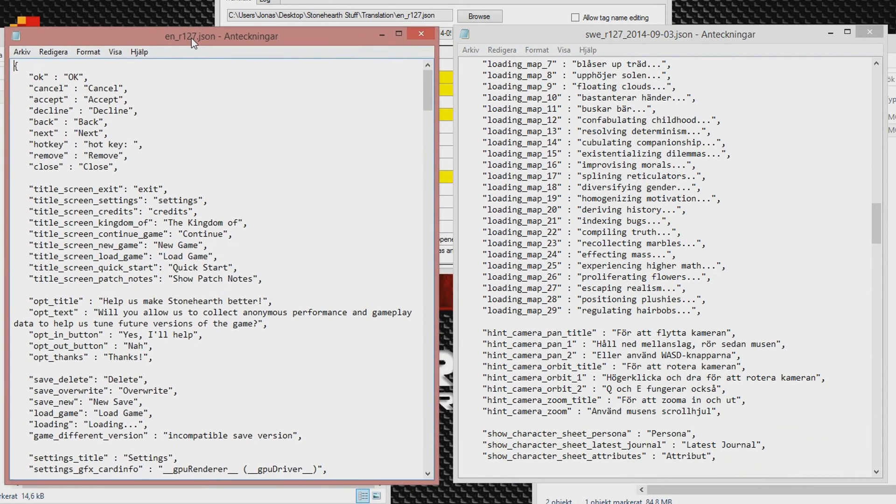
pyautogui.moveTo(877, 223); pyautogui.dragTo(877, 86)
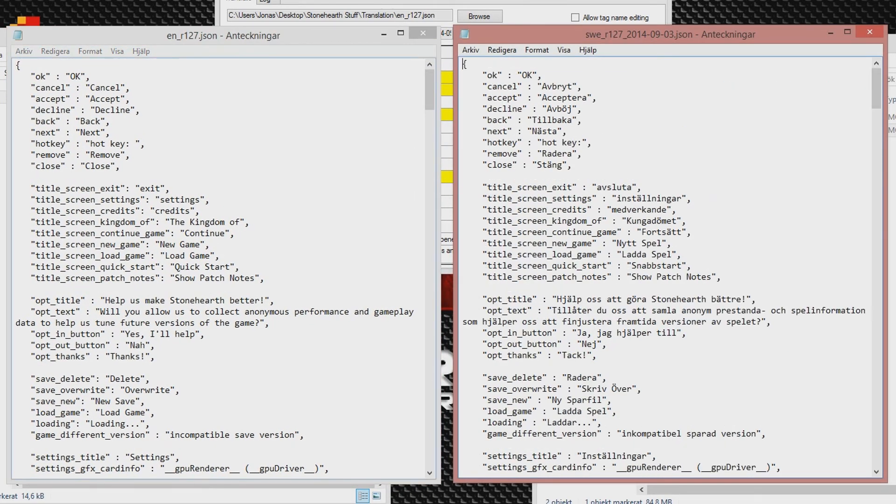
pyautogui.click(423, 32)
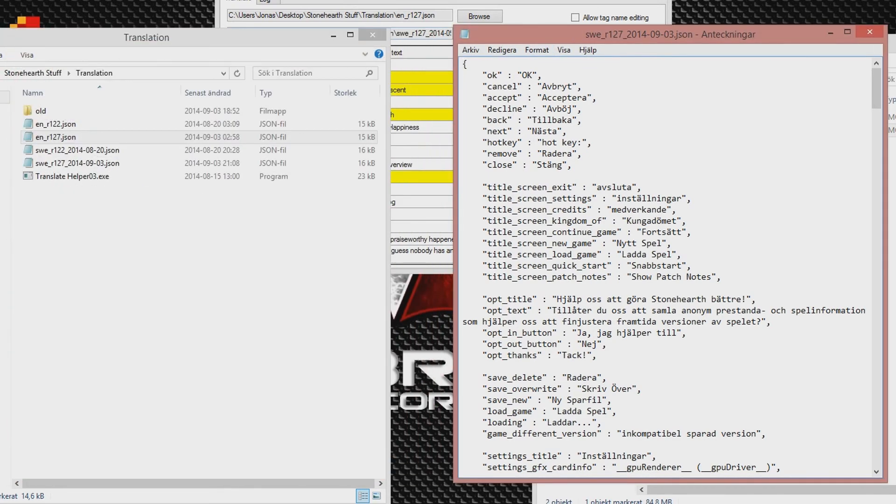
pyautogui.click(869, 32)
# Check the Translate Helper log for the updated cell entries and compare the exported and imported tag counts.
pyautogui.click(269, 3)
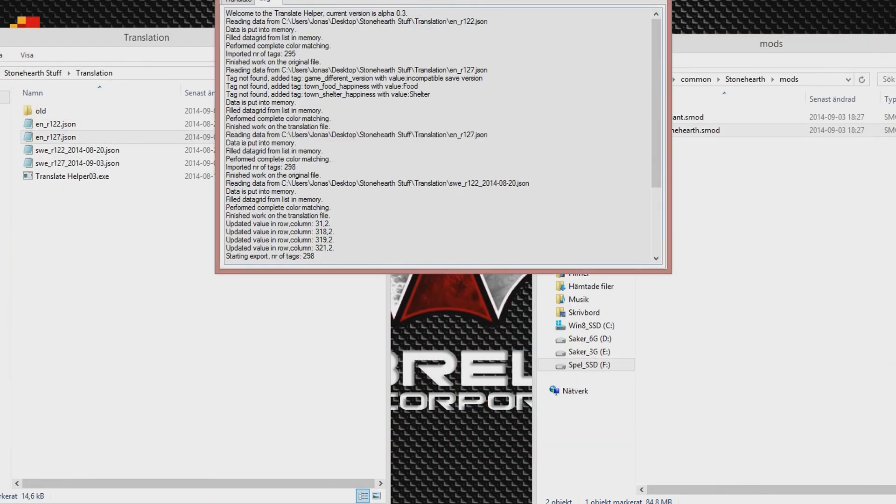
pyautogui.moveTo(227, 224); pyautogui.dragTo(334, 248)
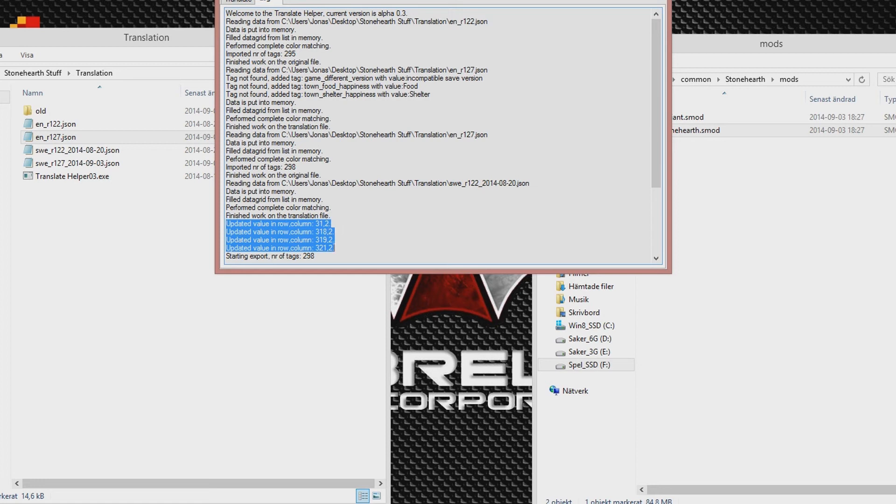
pyautogui.moveTo(317, 257); pyautogui.dragTo(224, 257)
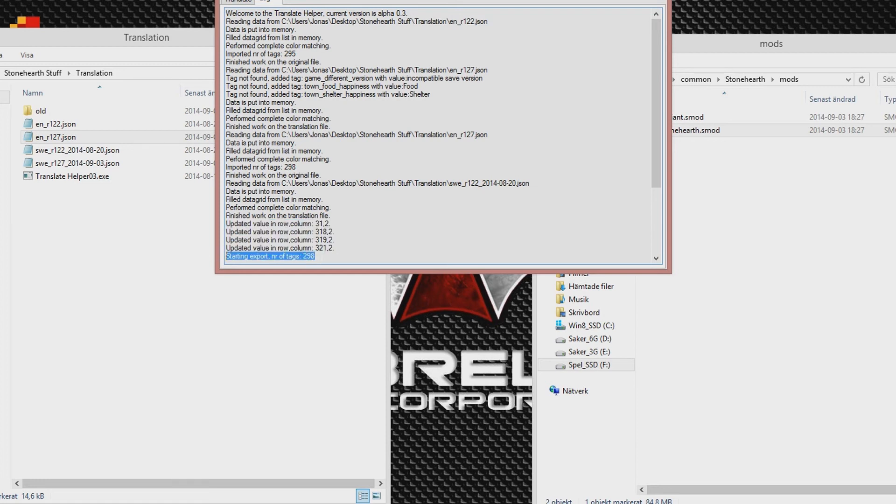
pyautogui.moveTo(297, 167); pyautogui.dragTo(225, 167)
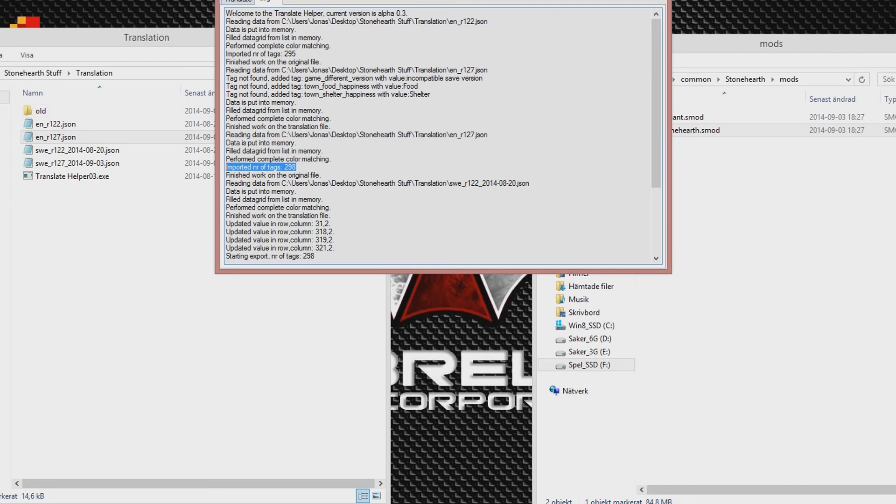
# Duplicate swe_r127_2014-09-03.json in the Translation folder and rename the copy en.json.
pyautogui.click(76, 209)
pyautogui.click(77, 166)
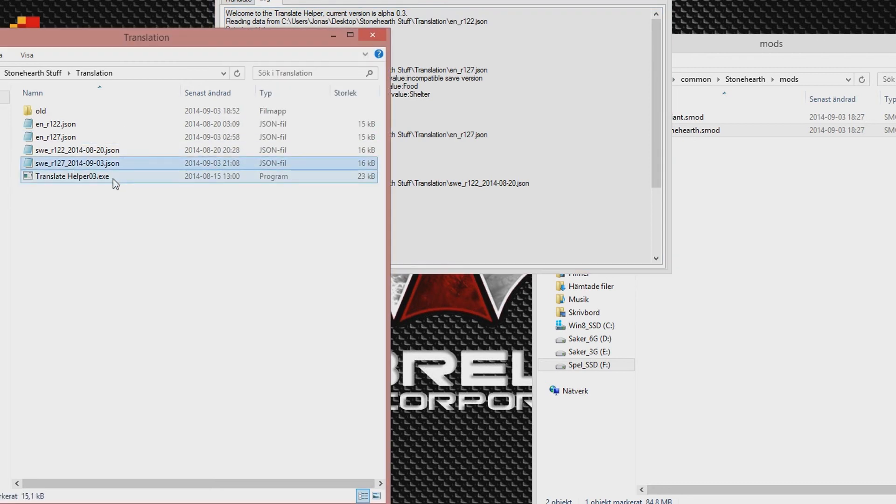
pyautogui.hotkey('ctrl', 'c')
pyautogui.hotkey('ctrl', 'v')
pyautogui.press('Up')
pyautogui.press('Down')
pyautogui.press('F2')
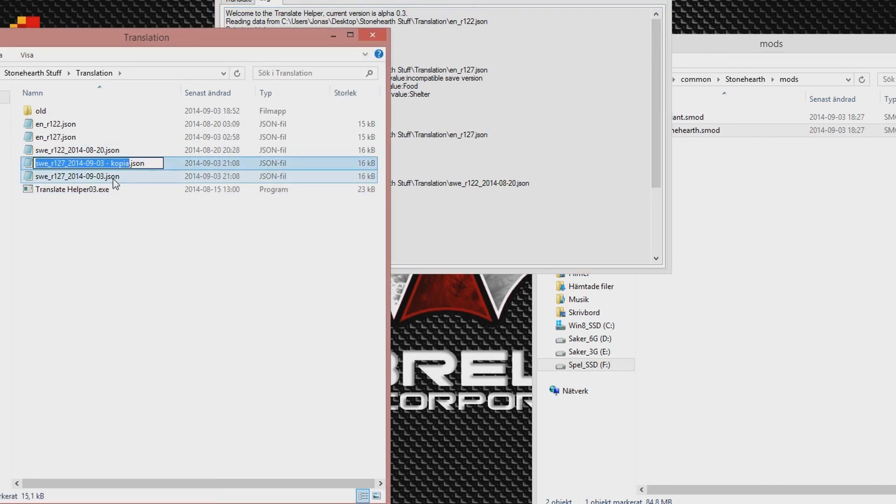
pyautogui.write('en')
pyautogui.press('Return')
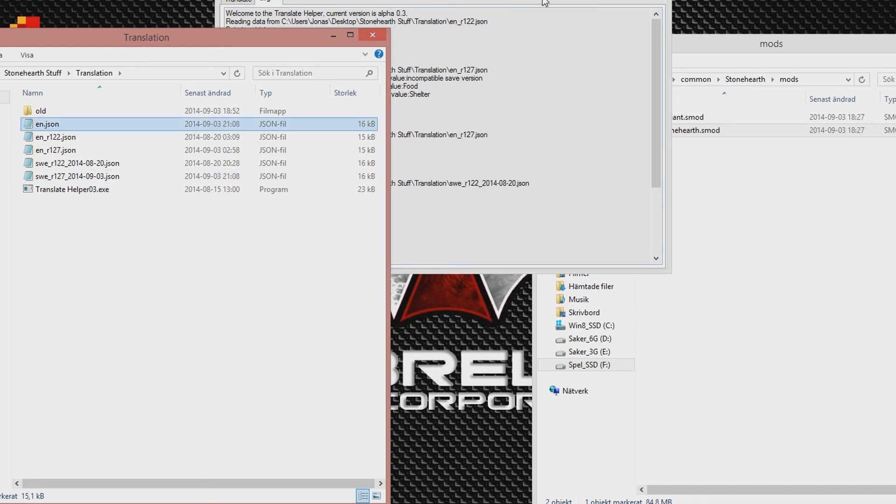
# Open the stonehearth.smod archive from the mods folder and go to its stonehearth\locales folder.
pyautogui.click(734, 47)
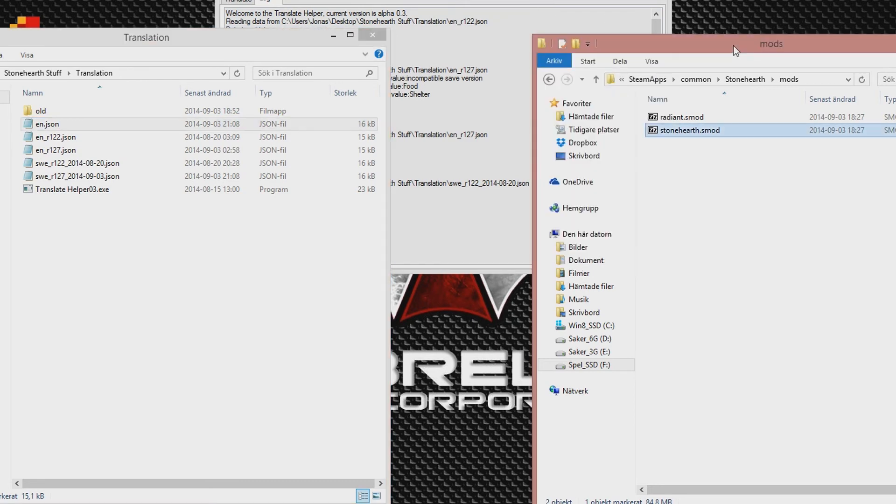
pyautogui.doubleClick(668, 130)
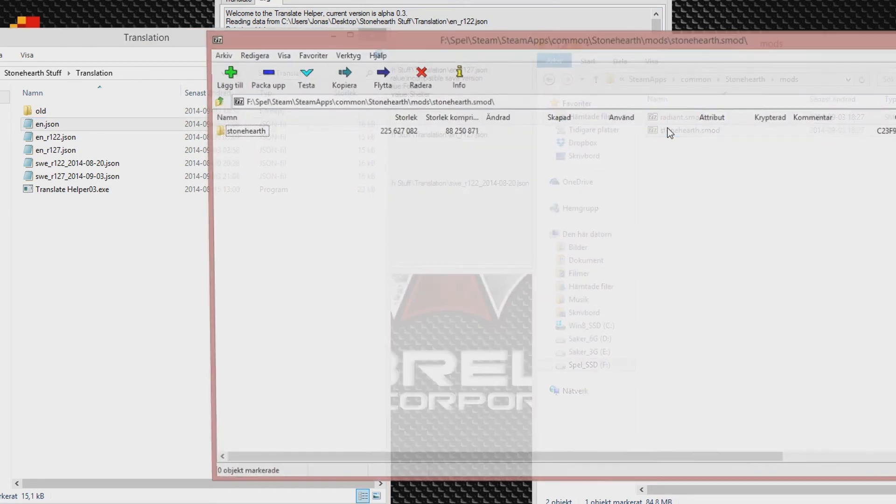
pyautogui.doubleClick(240, 130)
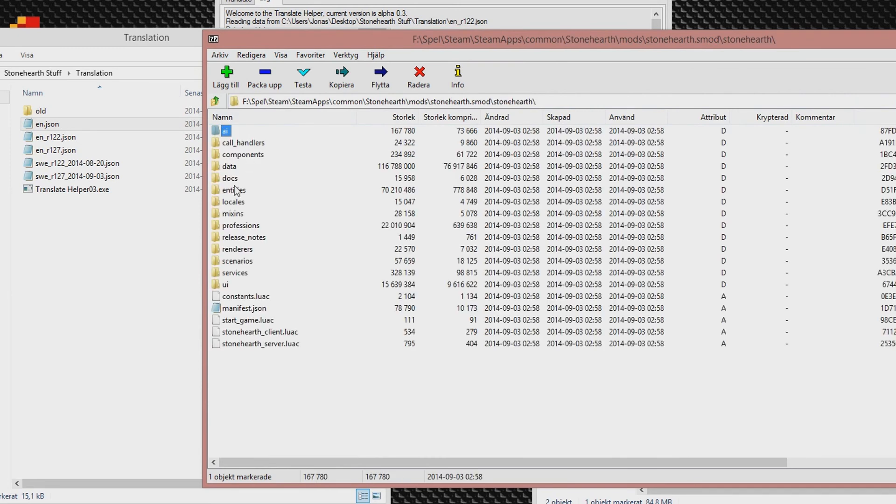
pyautogui.click(51, 153)
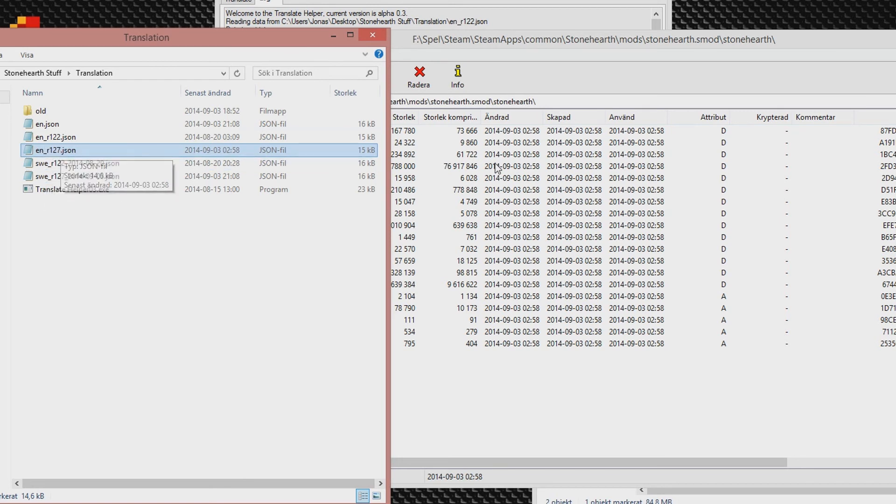
pyautogui.click(710, 45)
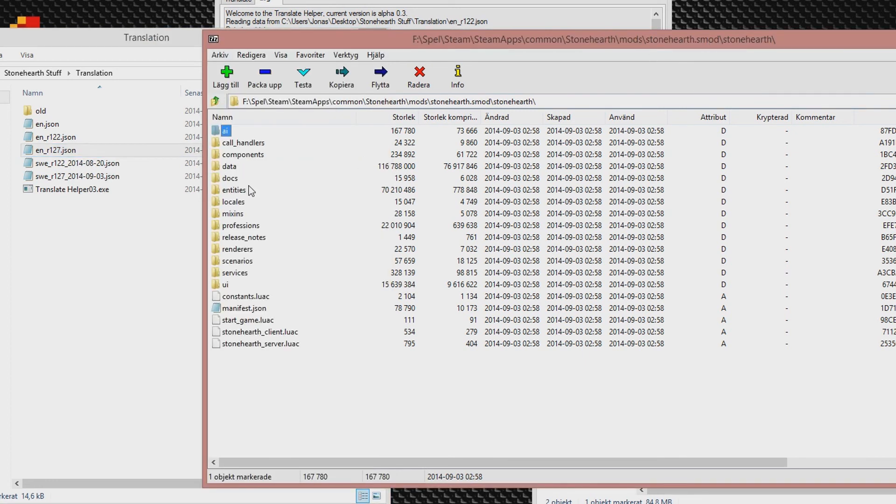
pyautogui.doubleClick(233, 203)
# Copy the translated en.json from the Translation folder into the archive's locales folder, confirm the copy, and close the archive.
pyautogui.moveTo(36, 124); pyautogui.dragTo(294, 192)
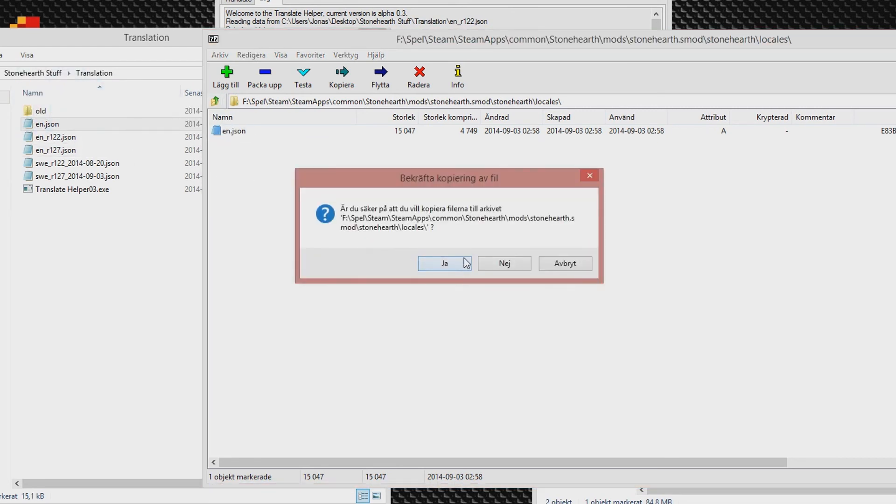
pyautogui.click(435, 263)
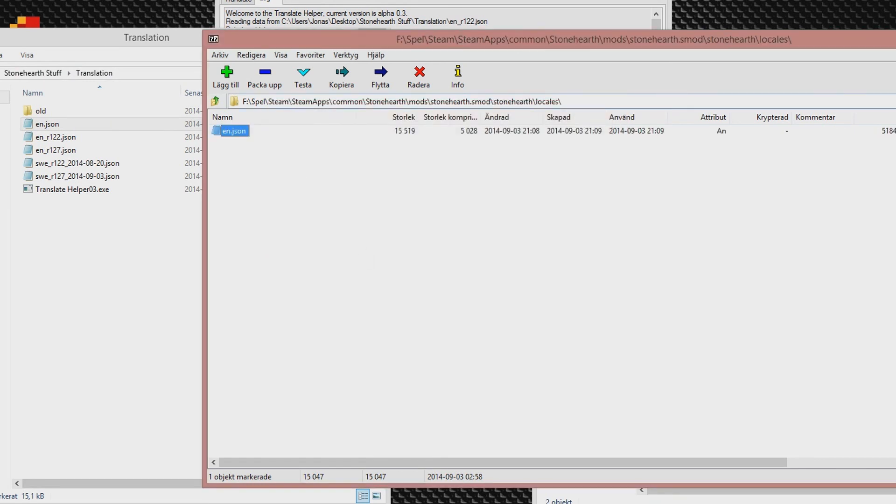
pyautogui.hotkey('alt', 'F4')
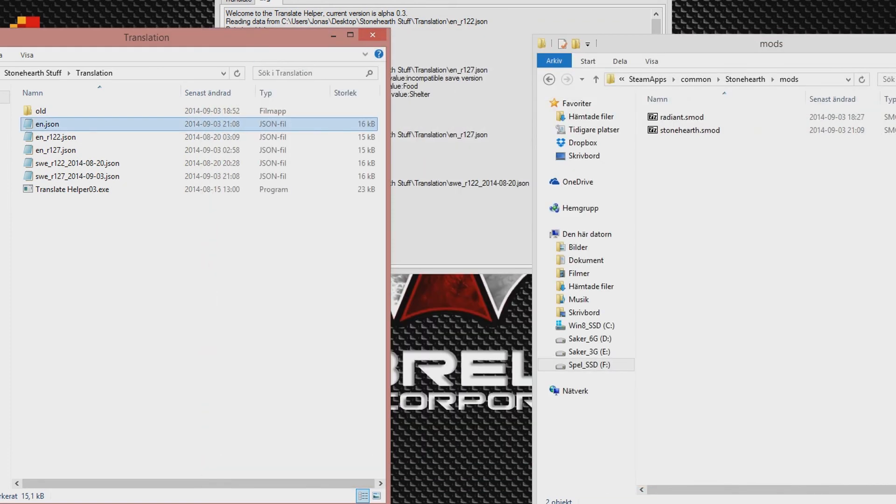
pyautogui.click(709, 234)
pyautogui.click(680, 128)
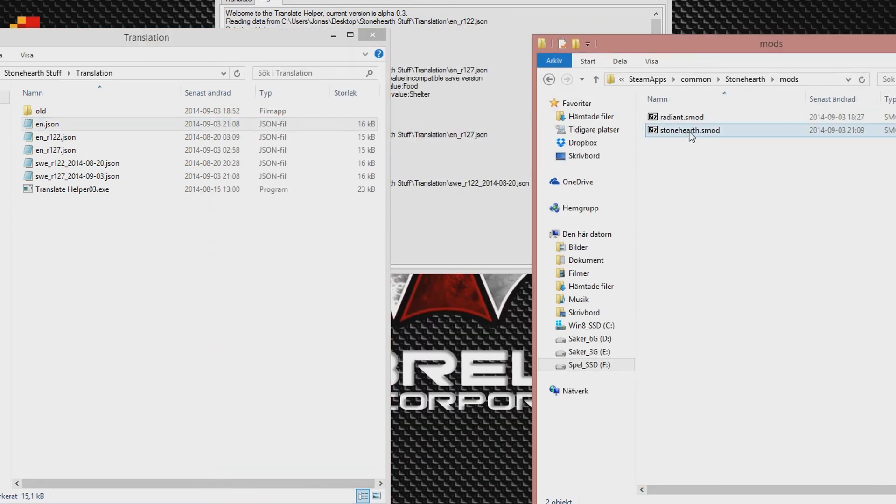
pyautogui.click(662, 156)
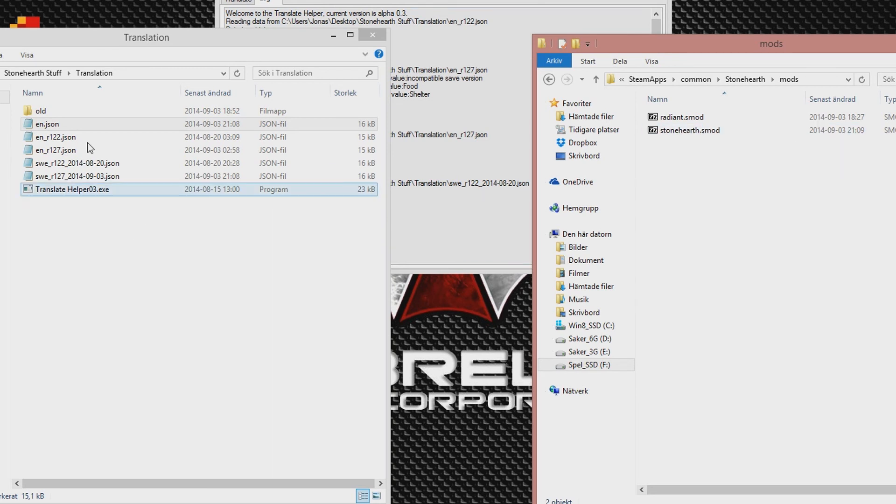
# Permanently delete the duplicate en.json from the Translation folder.
pyautogui.click(39, 124)
pyautogui.keyDown('ctrl'); pyautogui.click(108, 150); pyautogui.keyUp('ctrl')
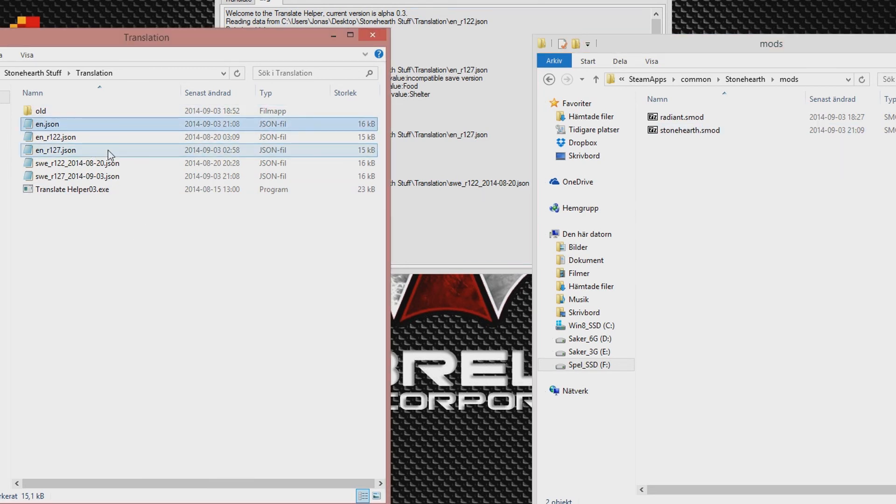
pyautogui.hotkey('shift', 'Delete')
pyautogui.press('Return')
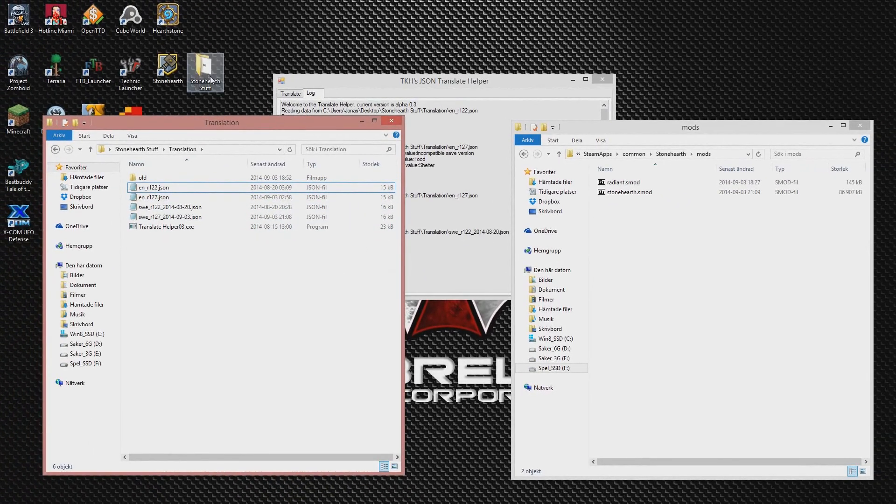
# Launch Stonehearth from the desktop and open its settings dialog to check the Swedish texts in the game.
pyautogui.doubleClick(170, 66)
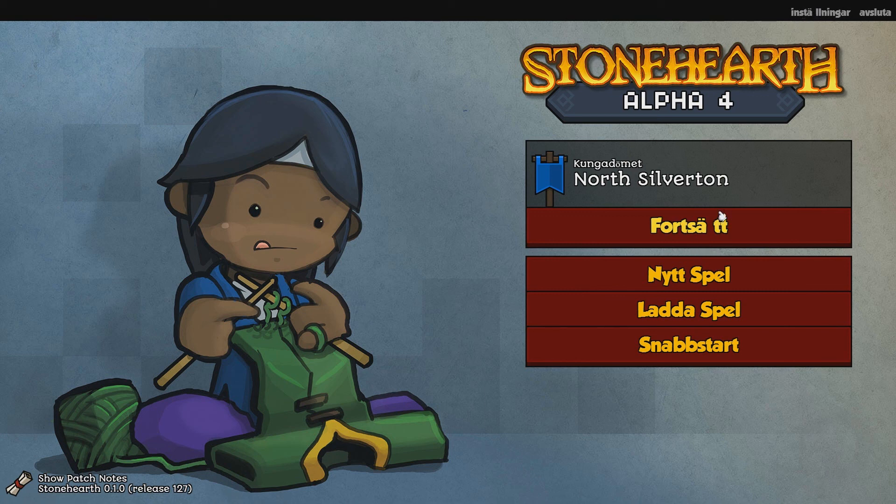
pyautogui.click(830, 14)
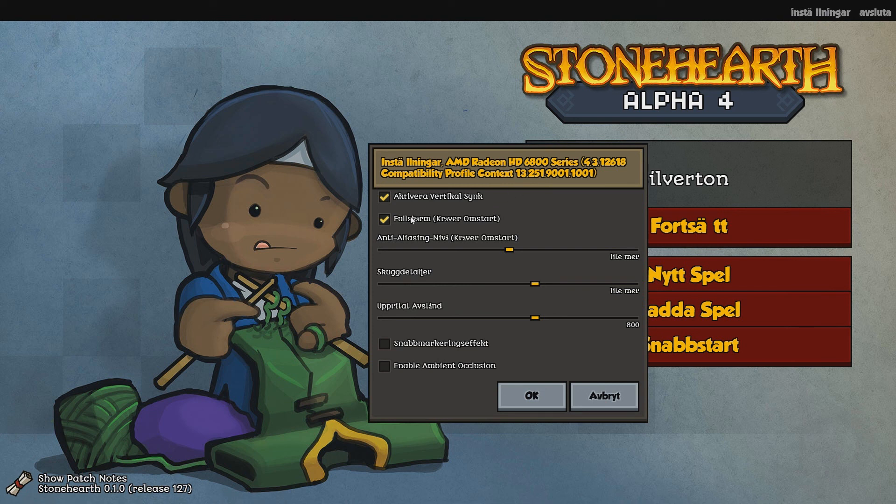